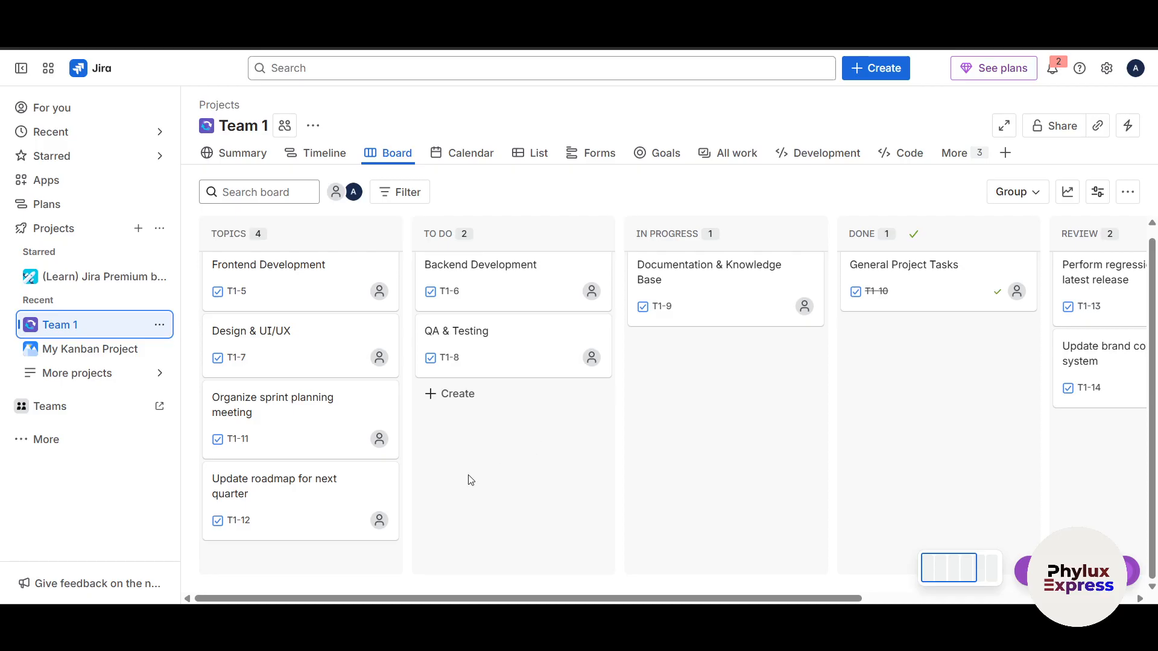
Start creating a new project and browse the suggested project templates
{"action": "key", "text": "c"}
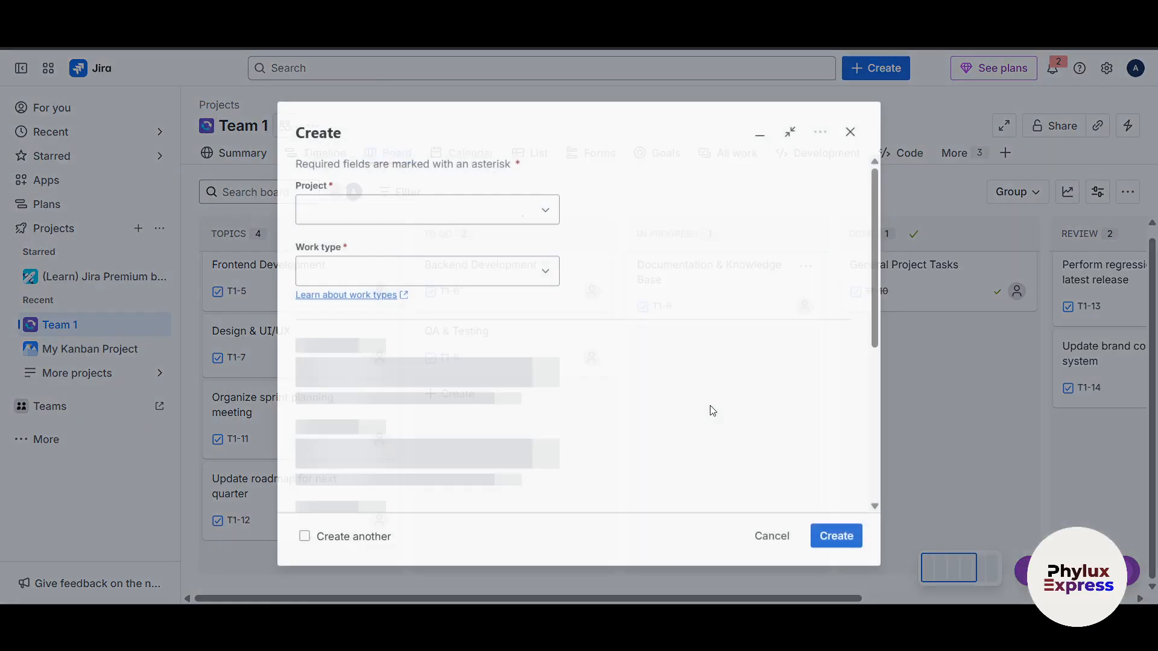
{"action": "left_click", "coordinate": [850, 125]}
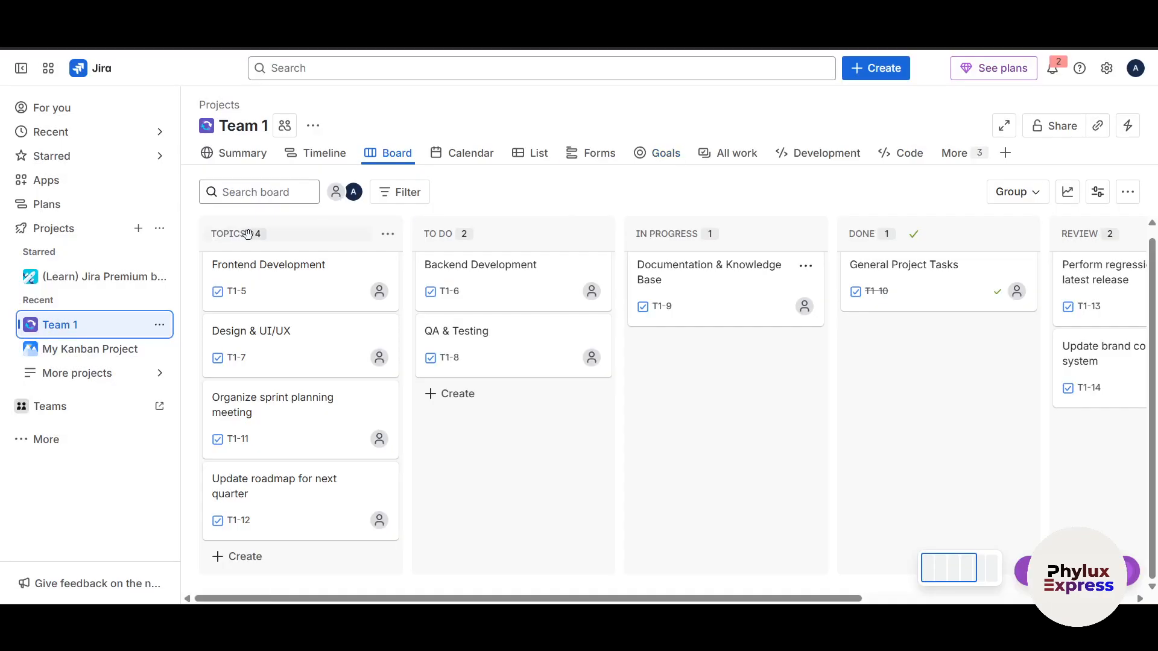
{"action": "left_click", "coordinate": [144, 230]}
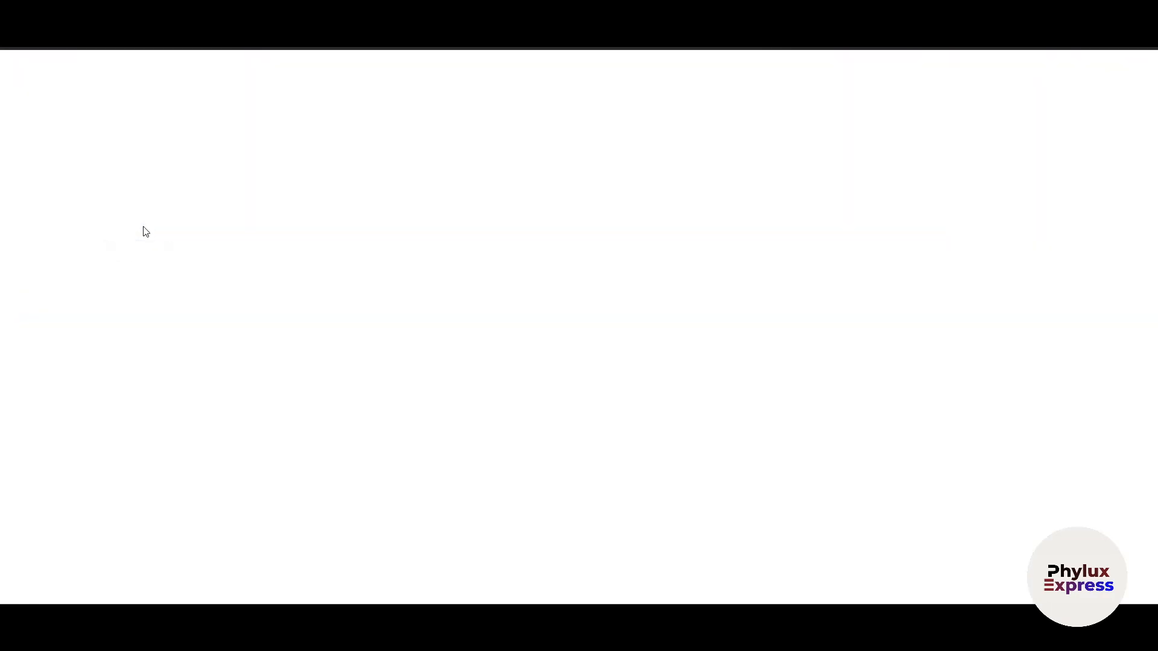
{"action": "scroll", "coordinate": [609, 381], "scroll_direction": "down", "scroll_amount": 5}
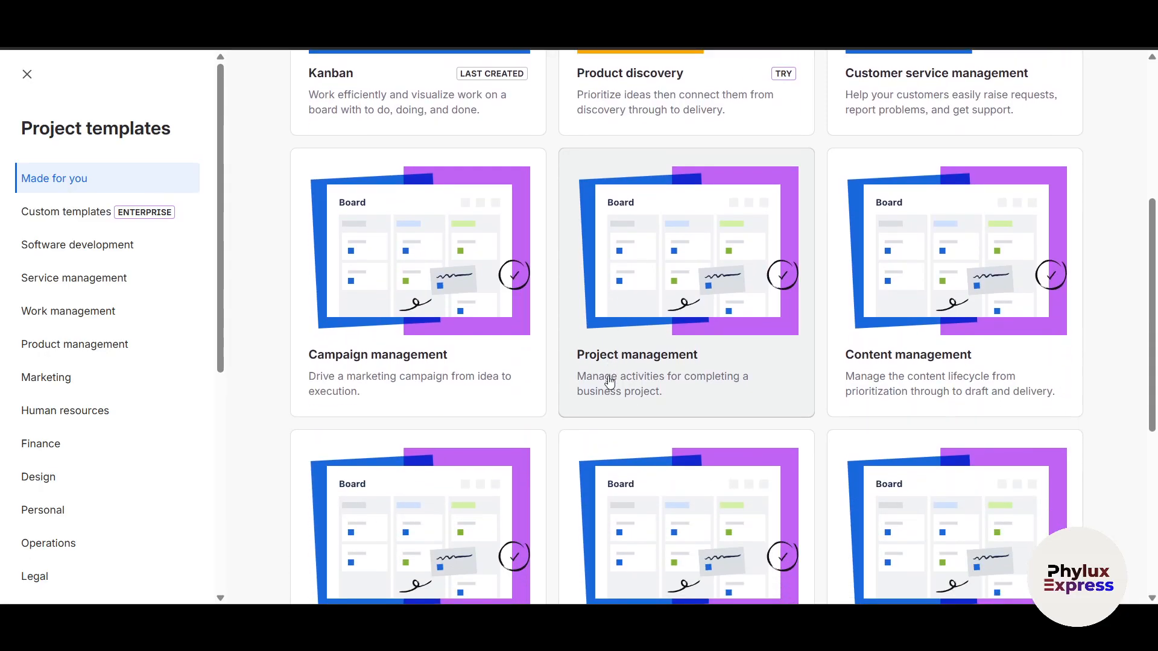
{"action": "scroll", "coordinate": [609, 381], "scroll_direction": "down", "scroll_amount": 6}
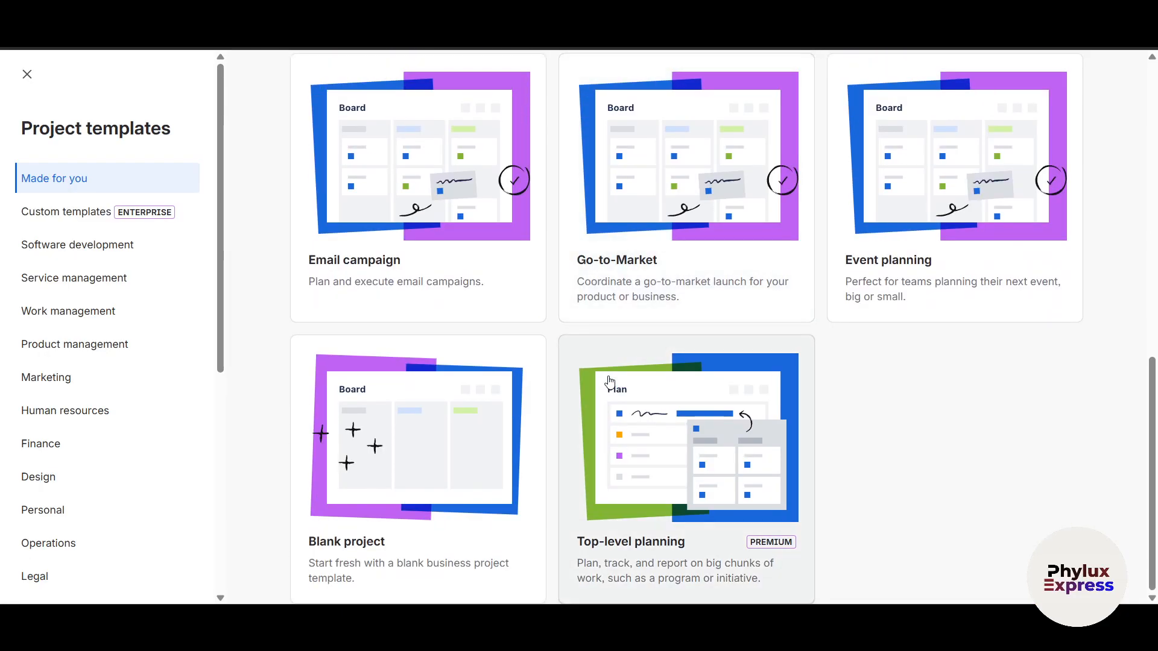
{"action": "scroll", "coordinate": [610, 381], "scroll_direction": "up", "scroll_amount": 11}
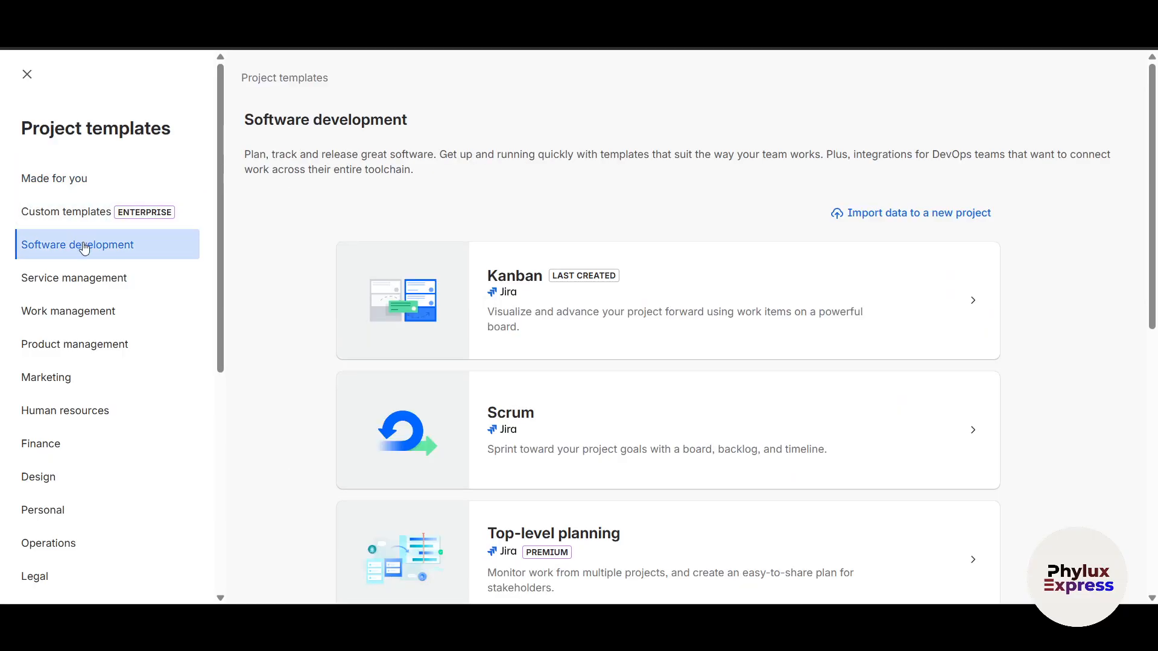
Look through the Service management project templates
{"action": "left_click", "coordinate": [77, 277]}
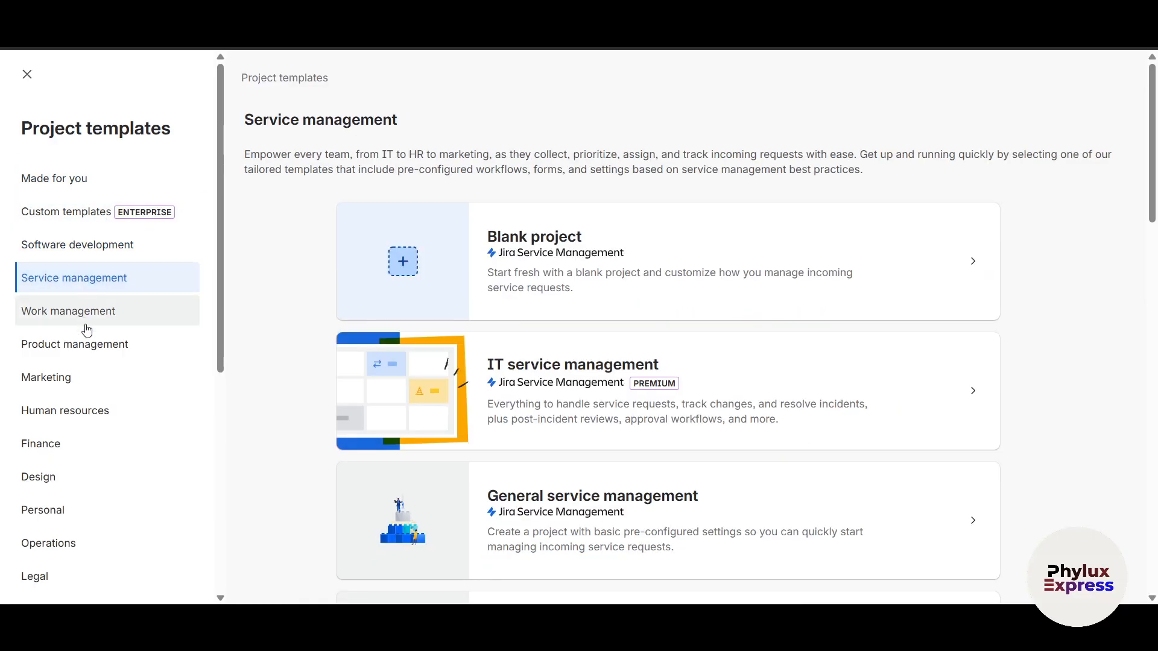
{"action": "scroll", "coordinate": [87, 464], "scroll_direction": "down", "scroll_amount": 2}
{"action": "scroll", "coordinate": [88, 464], "scroll_direction": "up", "scroll_amount": 2}
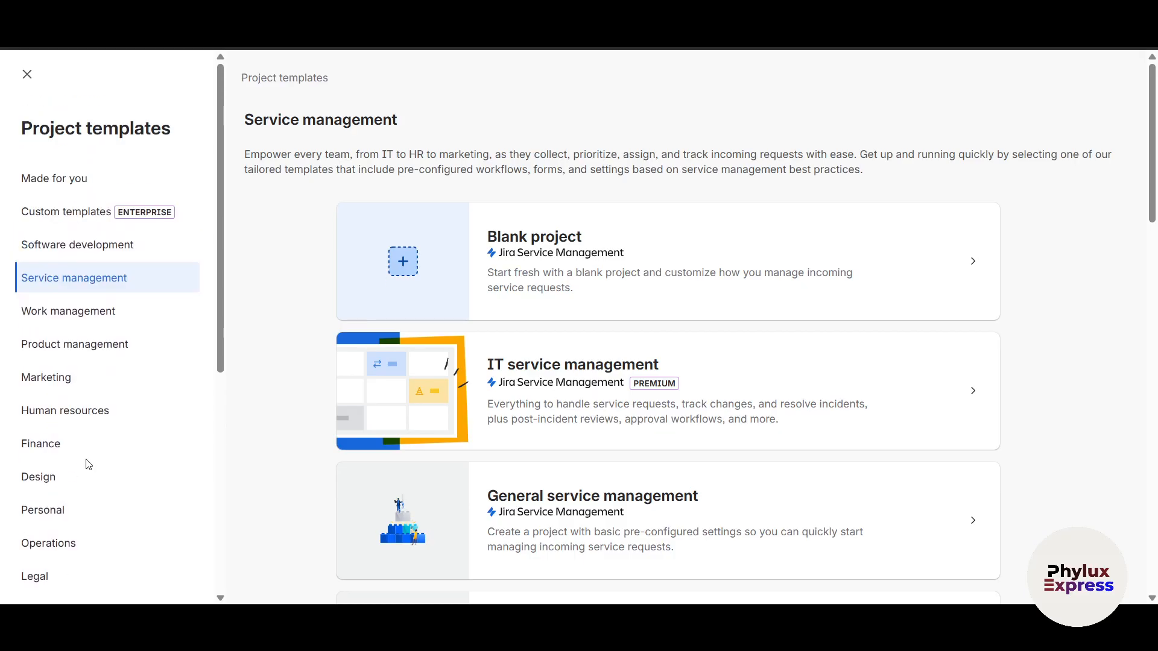
Choose the Scrum template from the Software development category for the new project
{"action": "left_click", "coordinate": [85, 256]}
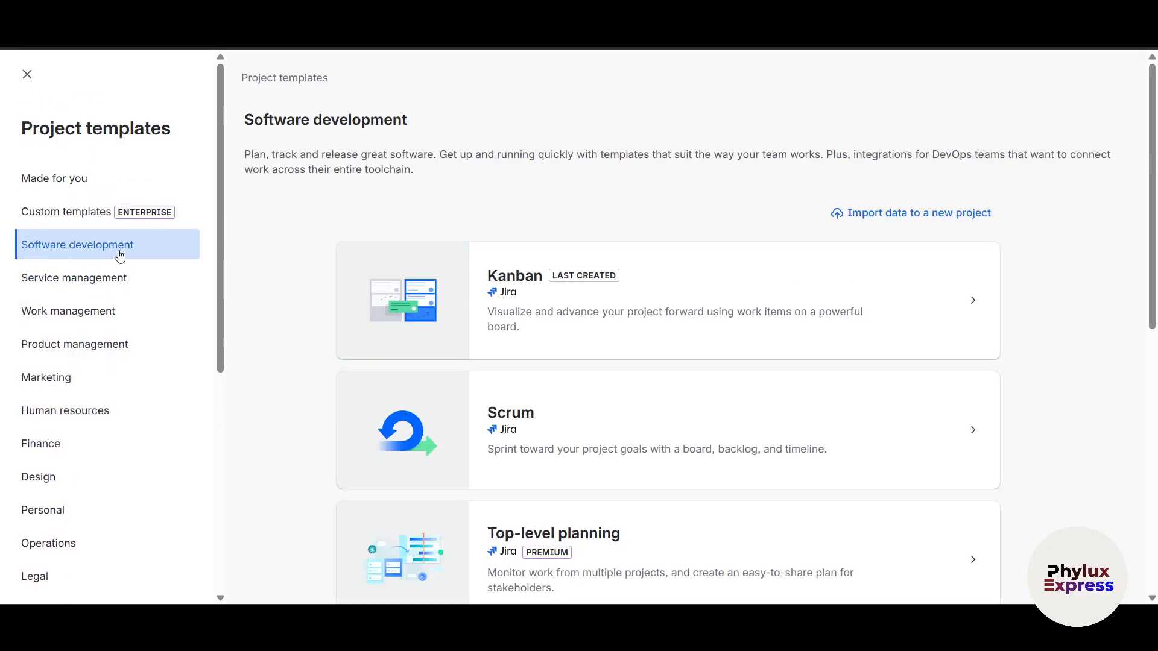
{"action": "left_click", "coordinate": [513, 412]}
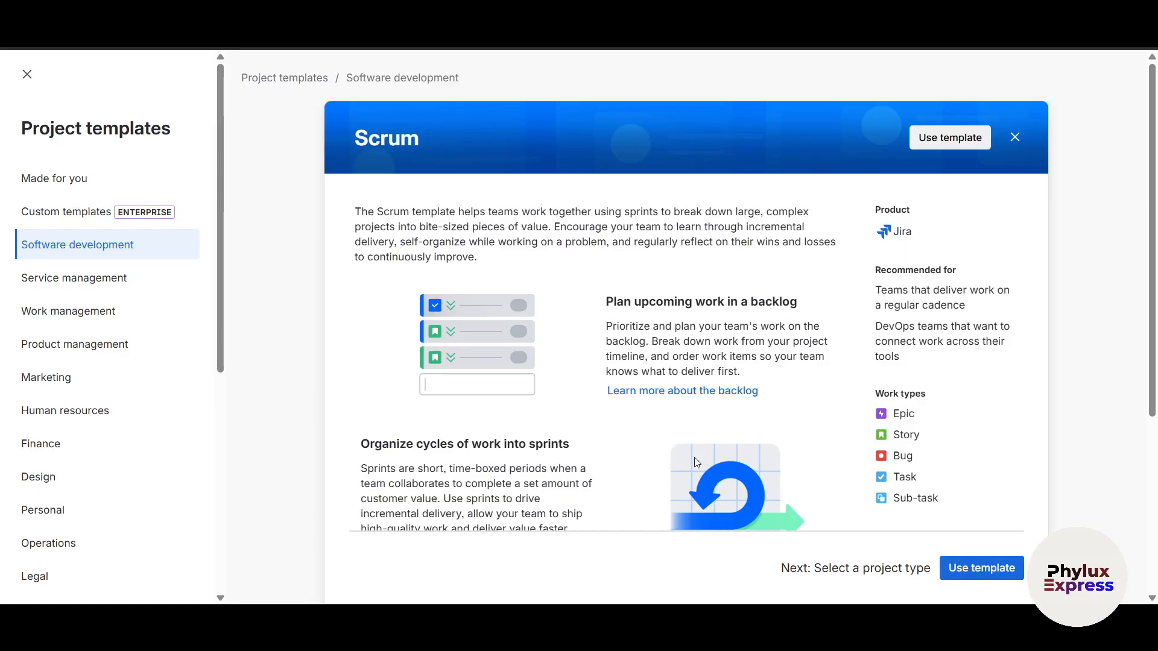
{"action": "scroll", "coordinate": [693, 457], "scroll_direction": "down", "scroll_amount": 2}
{"action": "left_click", "coordinate": [984, 570]}
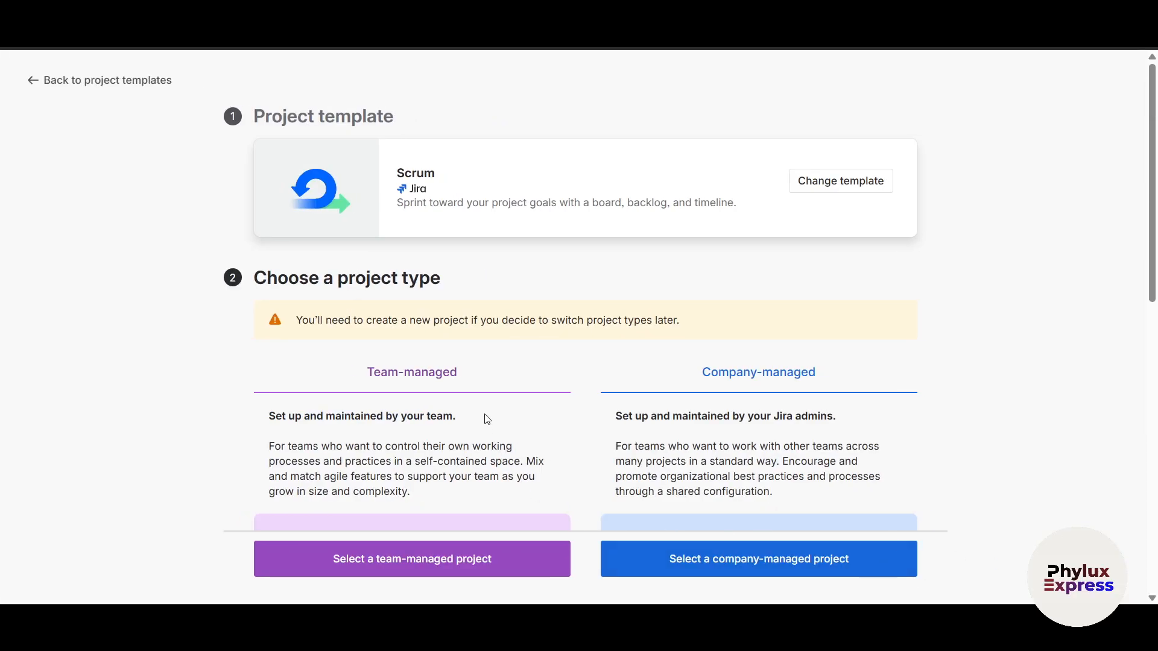
Compare the team-managed and company-managed project types and select a team-managed project
{"action": "scroll", "coordinate": [483, 416], "scroll_direction": "down", "scroll_amount": 2}
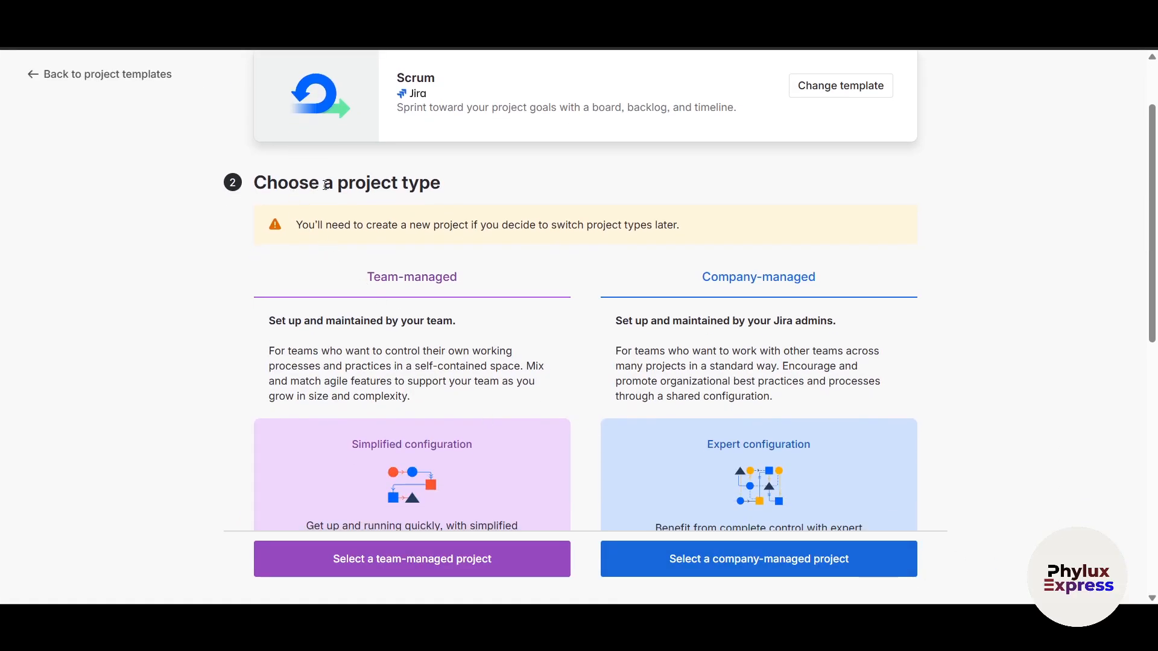
{"action": "scroll", "coordinate": [491, 335], "scroll_direction": "down", "scroll_amount": 10}
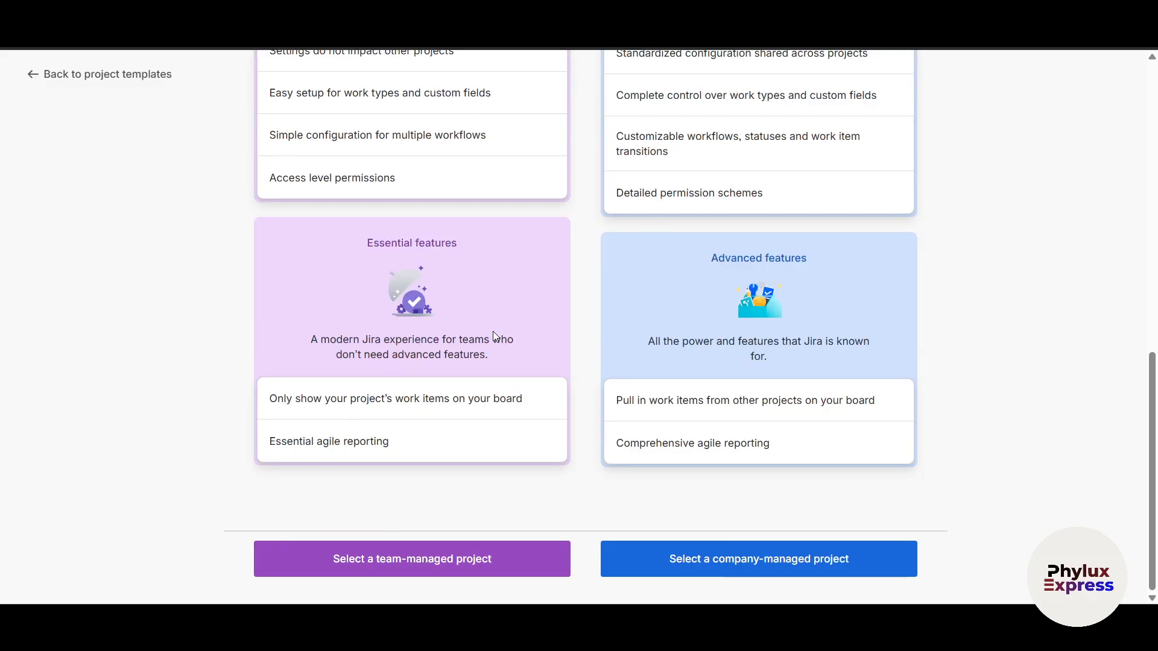
{"action": "scroll", "coordinate": [675, 330], "scroll_direction": "up", "scroll_amount": 5}
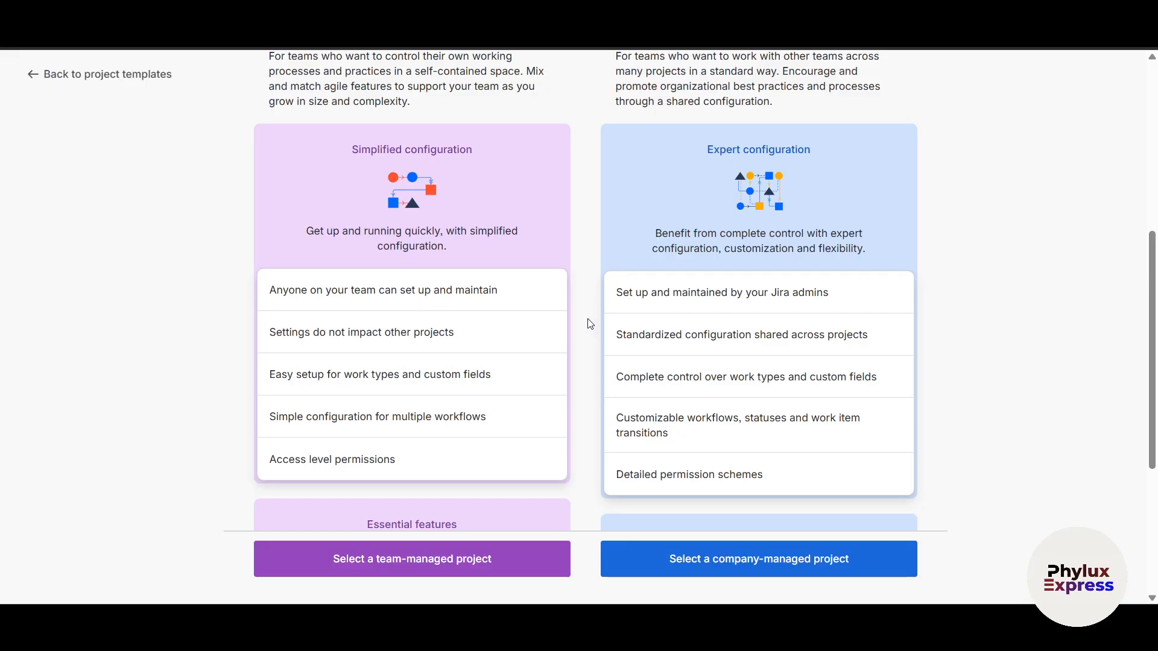
{"action": "scroll", "coordinate": [592, 419], "scroll_direction": "down", "scroll_amount": 5}
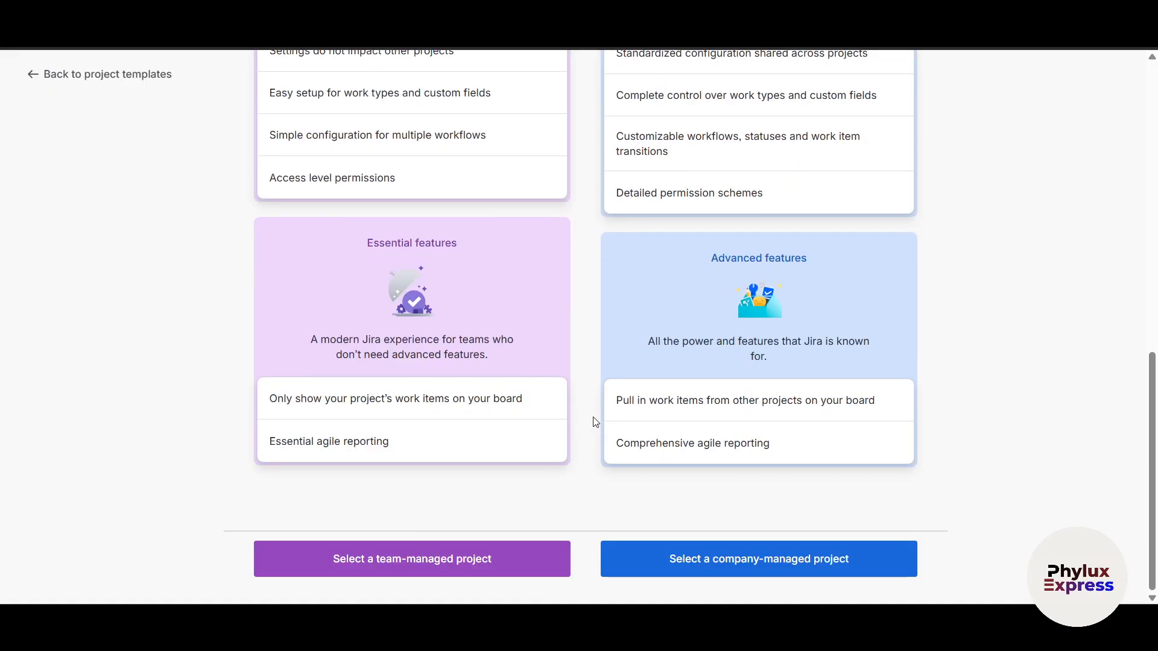
{"action": "left_click", "coordinate": [409, 561]}
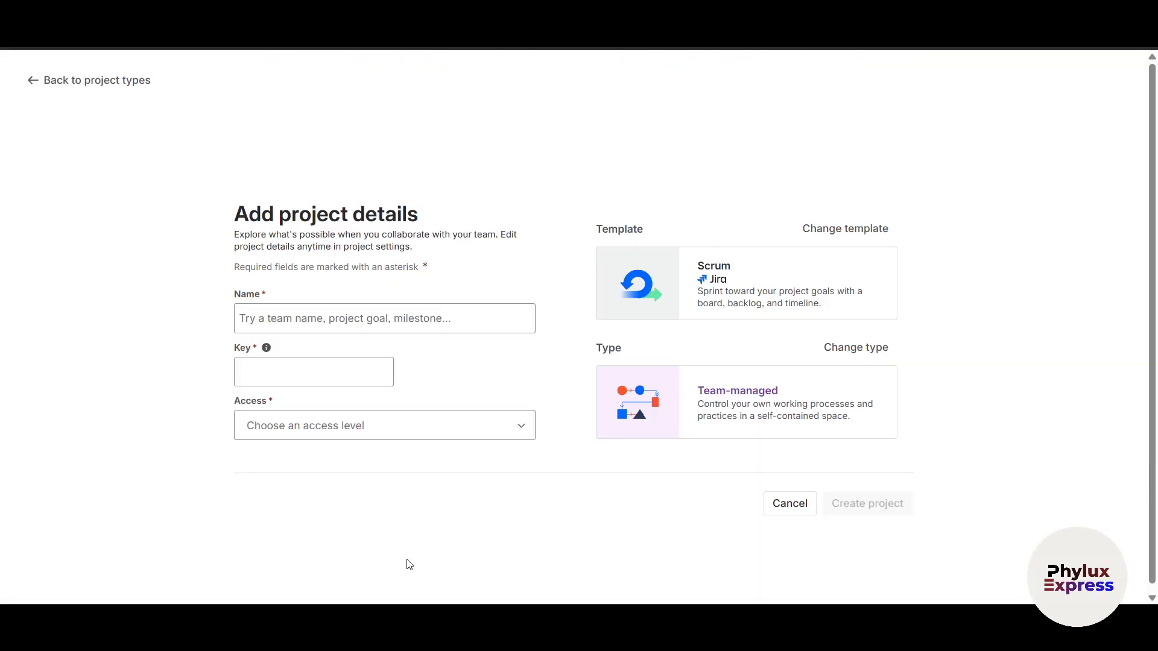
Name the project Phylux Sprint with the key PS
{"action": "left_click", "coordinate": [265, 311]}
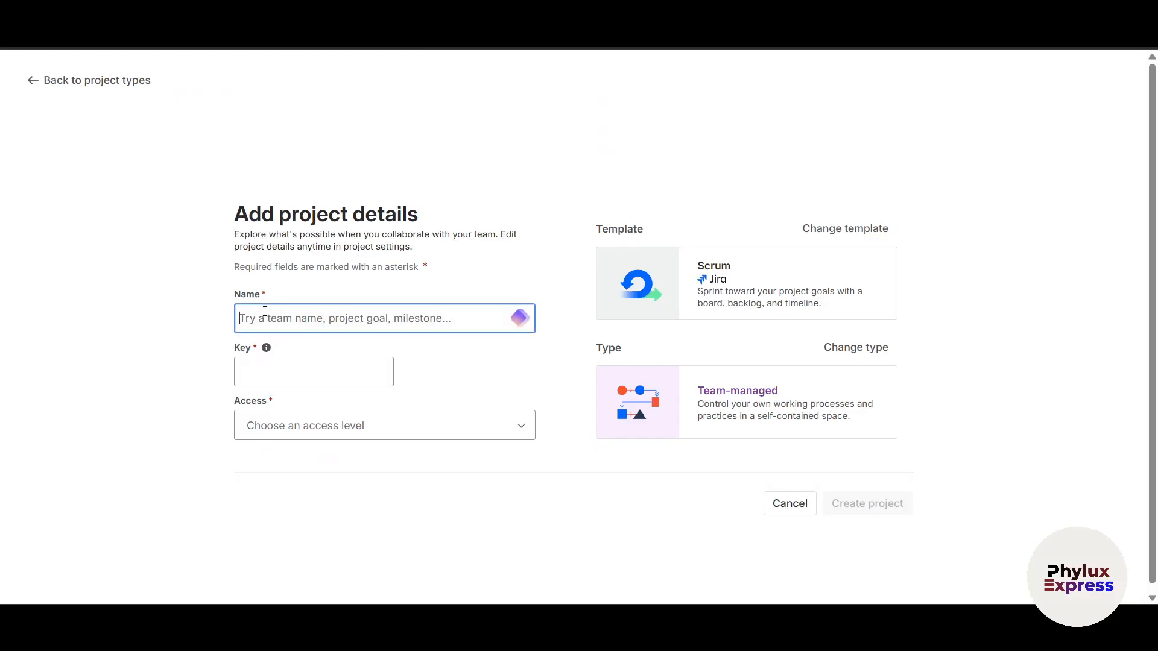
{"action": "type", "text": "P"}
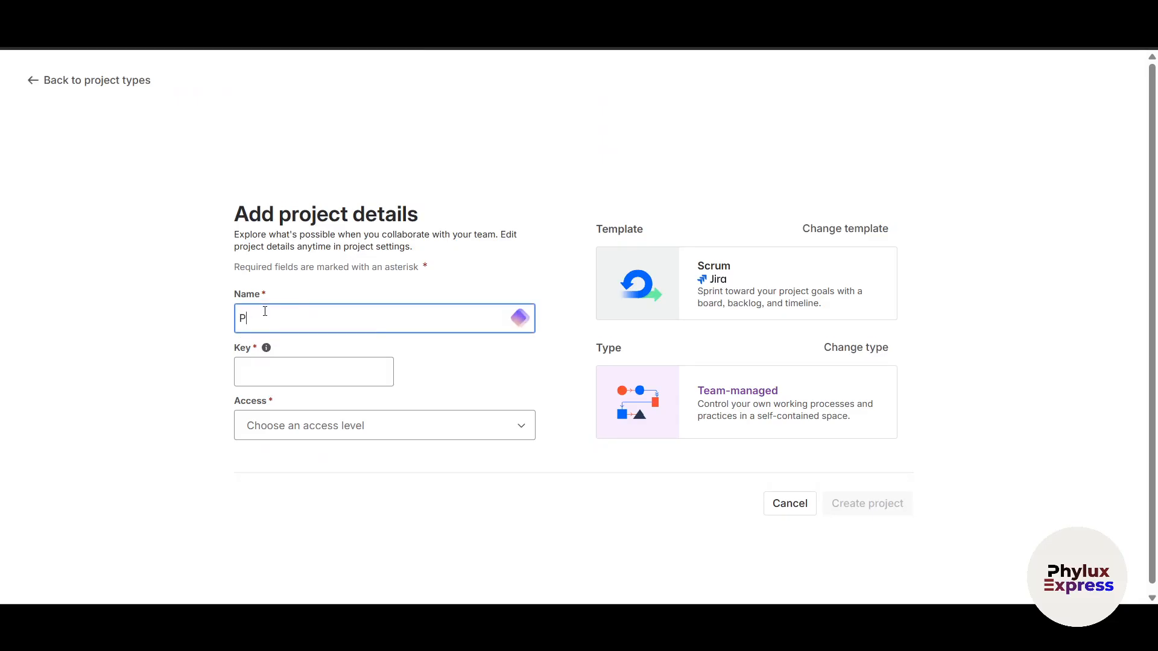
{"action": "type", "text": "hylux Sprint"}
{"action": "left_click", "coordinate": [279, 372]}
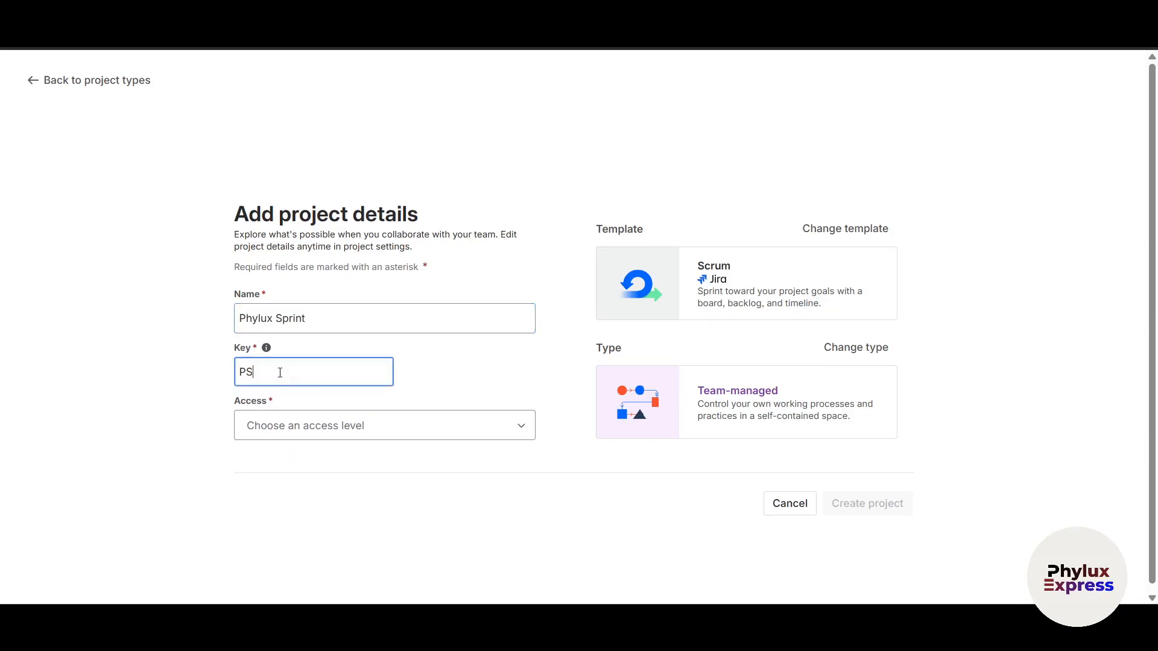
Set the access level to Open and create the project, skipping the teammate invitations
{"action": "left_click", "coordinate": [340, 428]}
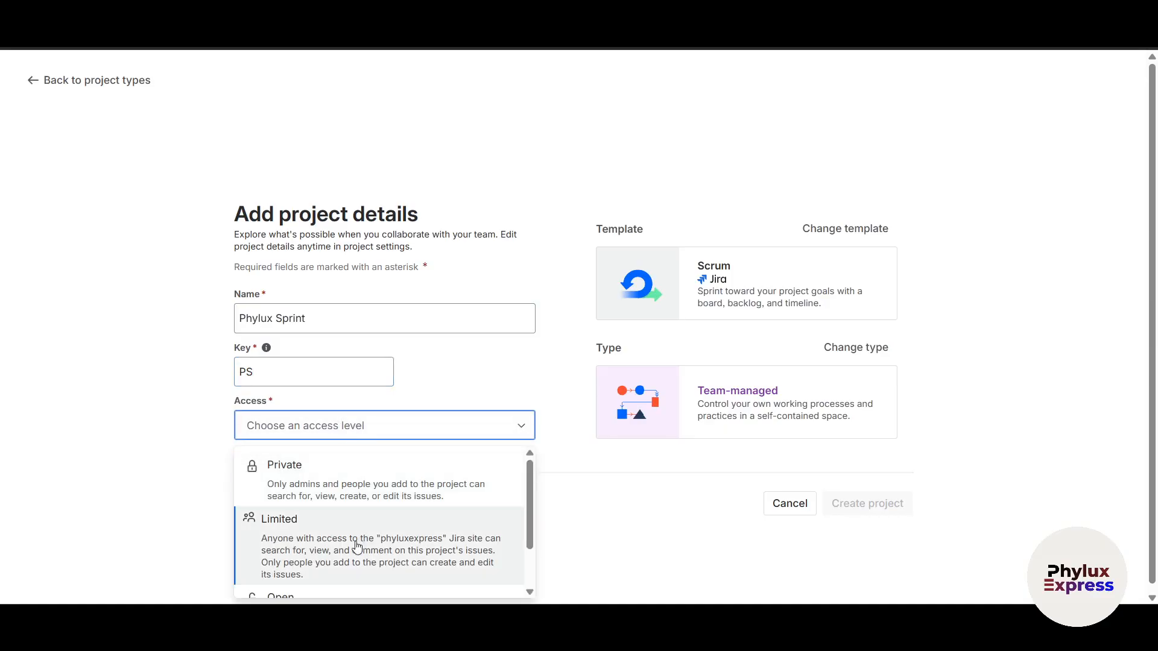
{"action": "scroll", "coordinate": [356, 550], "scroll_direction": "down", "scroll_amount": 1}
{"action": "left_click", "coordinate": [333, 551]}
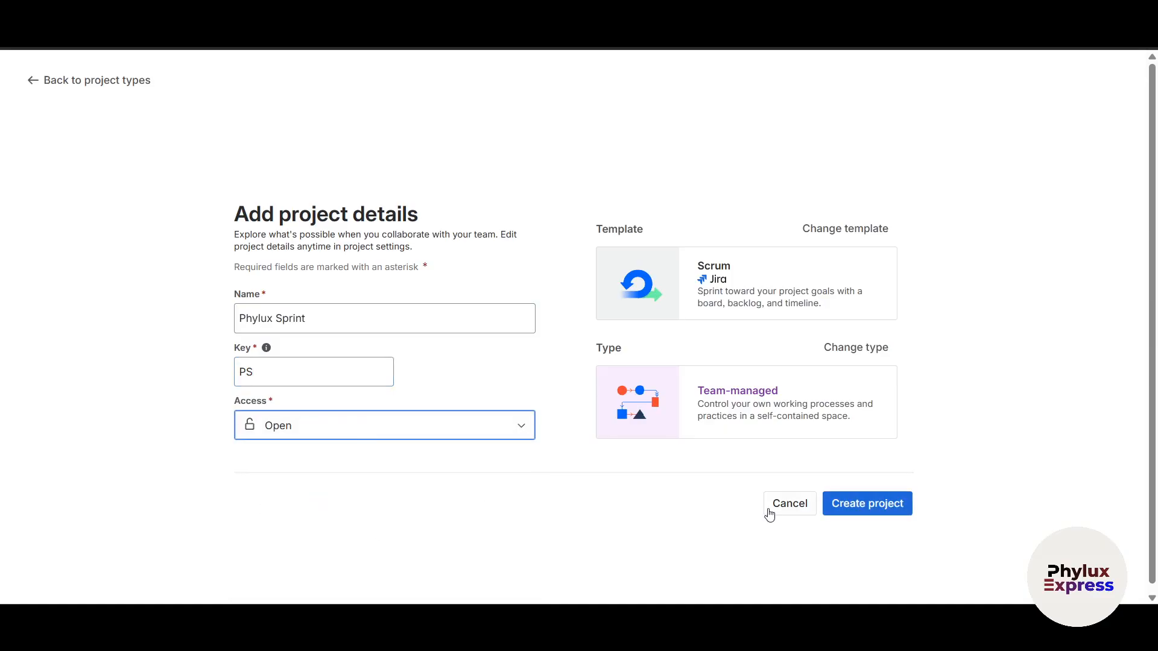
{"action": "left_click", "coordinate": [864, 505]}
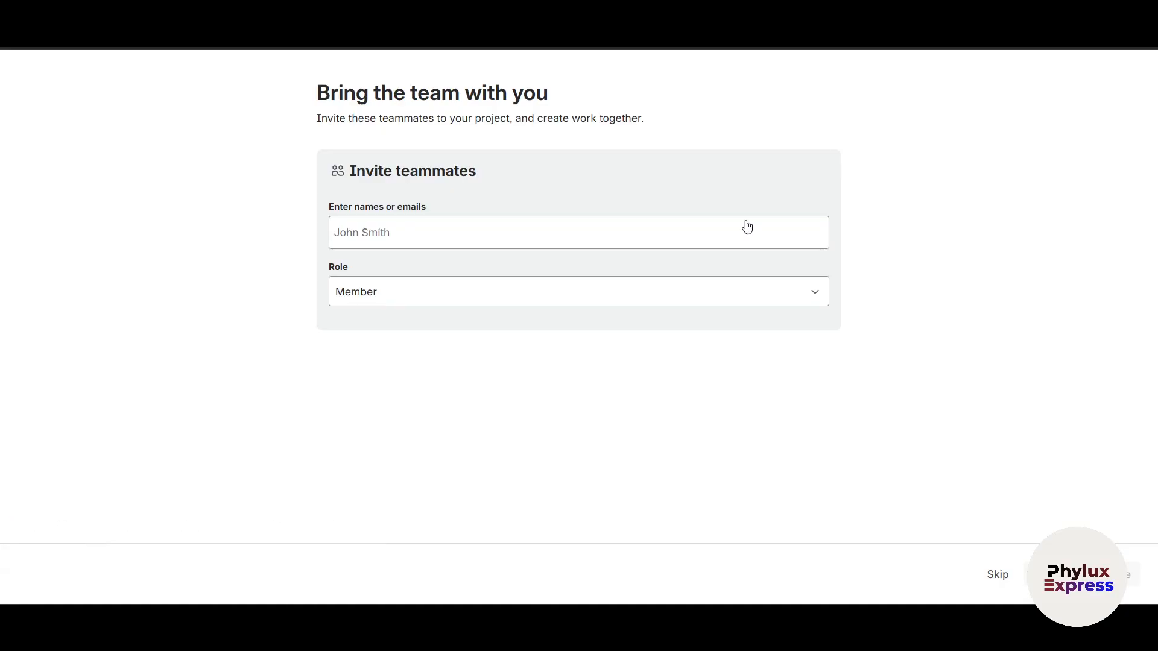
{"action": "left_click", "coordinate": [996, 574]}
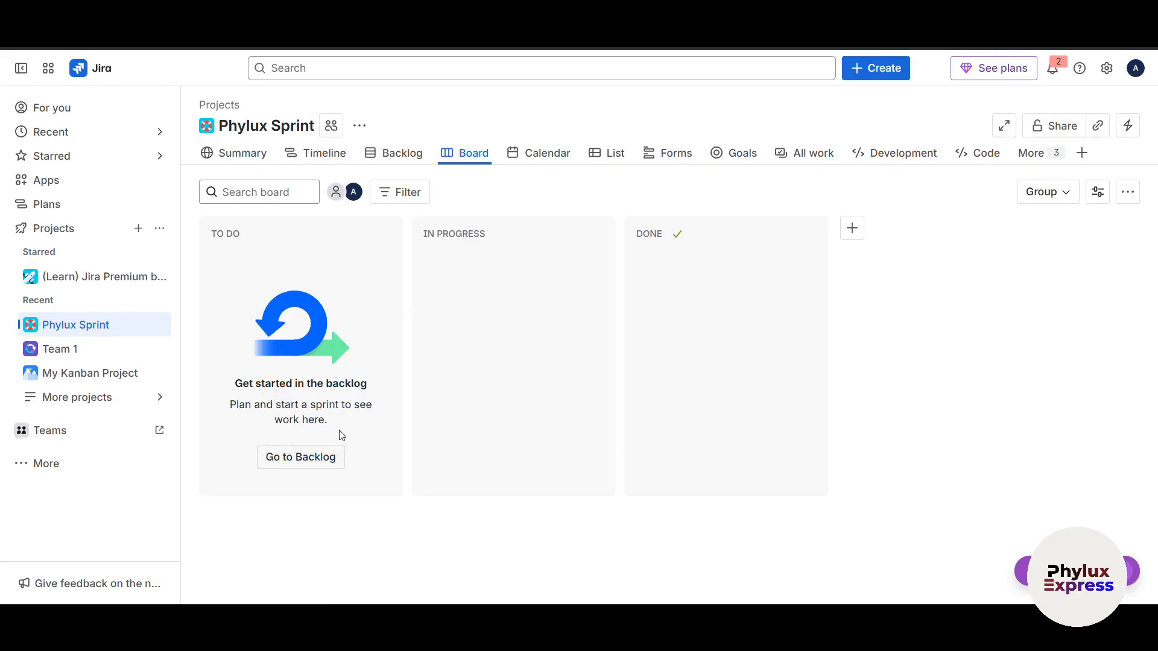
Go from the empty Phylux Sprint board to the project's backlog
{"action": "key", "text": "c"}
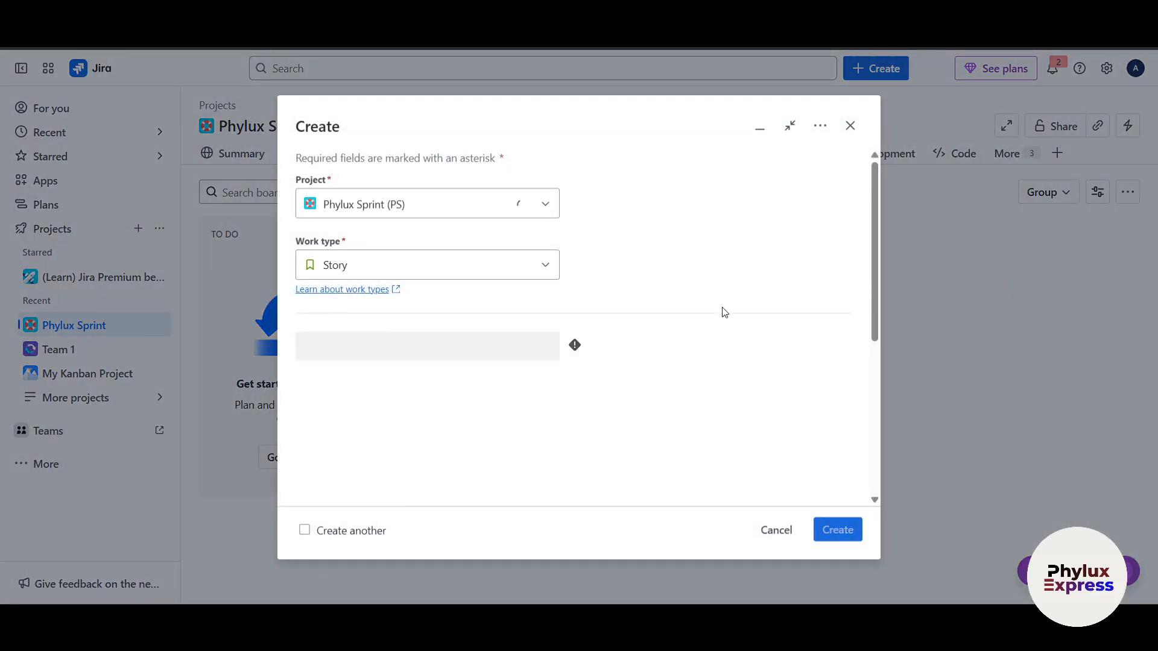
{"action": "key", "text": "Escape"}
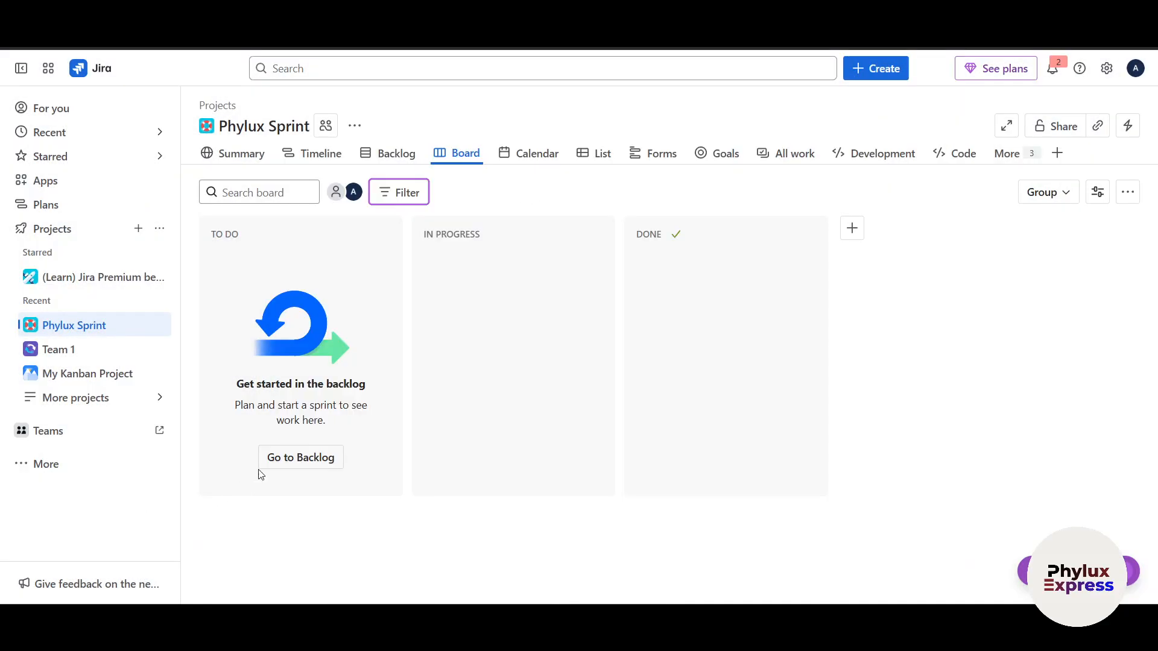
{"action": "left_click", "coordinate": [289, 460]}
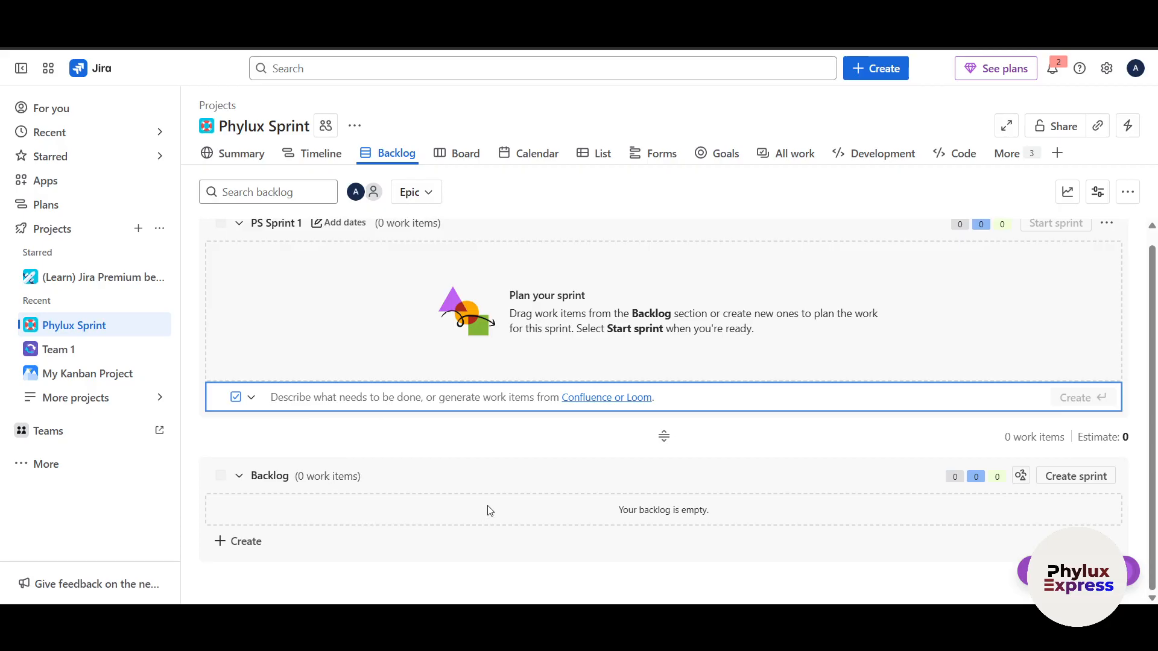
{"action": "scroll", "coordinate": [489, 511], "scroll_direction": "up", "scroll_amount": 1}
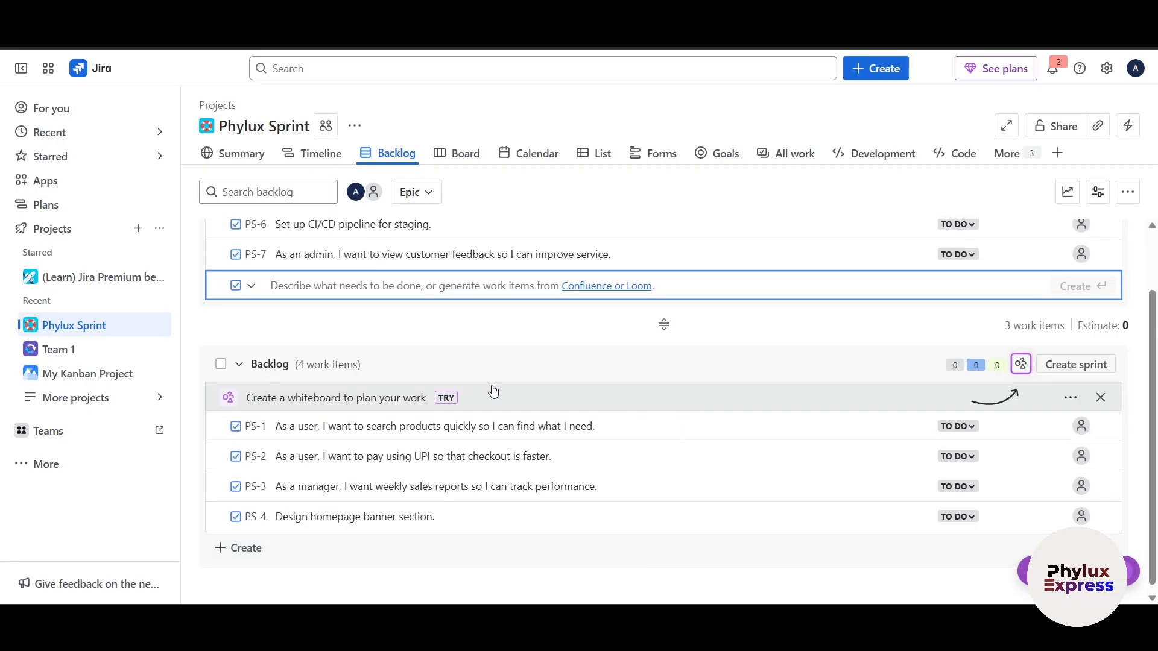
{"action": "scroll", "coordinate": [486, 374], "scroll_direction": "up", "scroll_amount": 1}
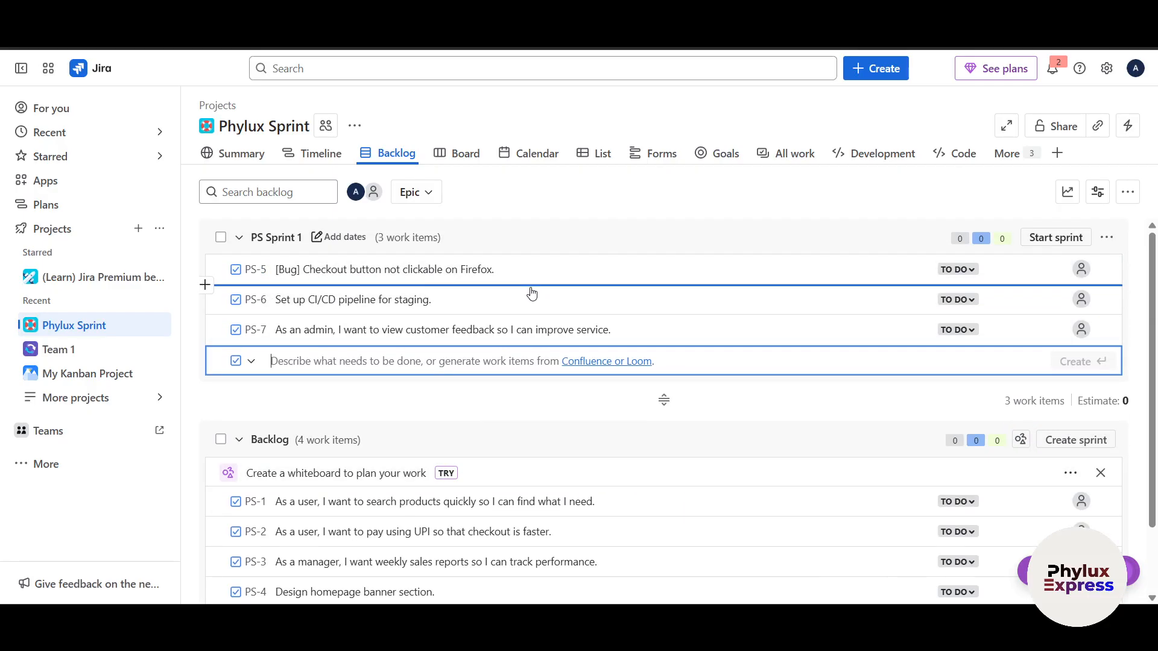
Review the work items listed in PS Sprint 1 and in the Backlog section
{"action": "scroll", "coordinate": [539, 303], "scroll_direction": "down", "scroll_amount": 1}
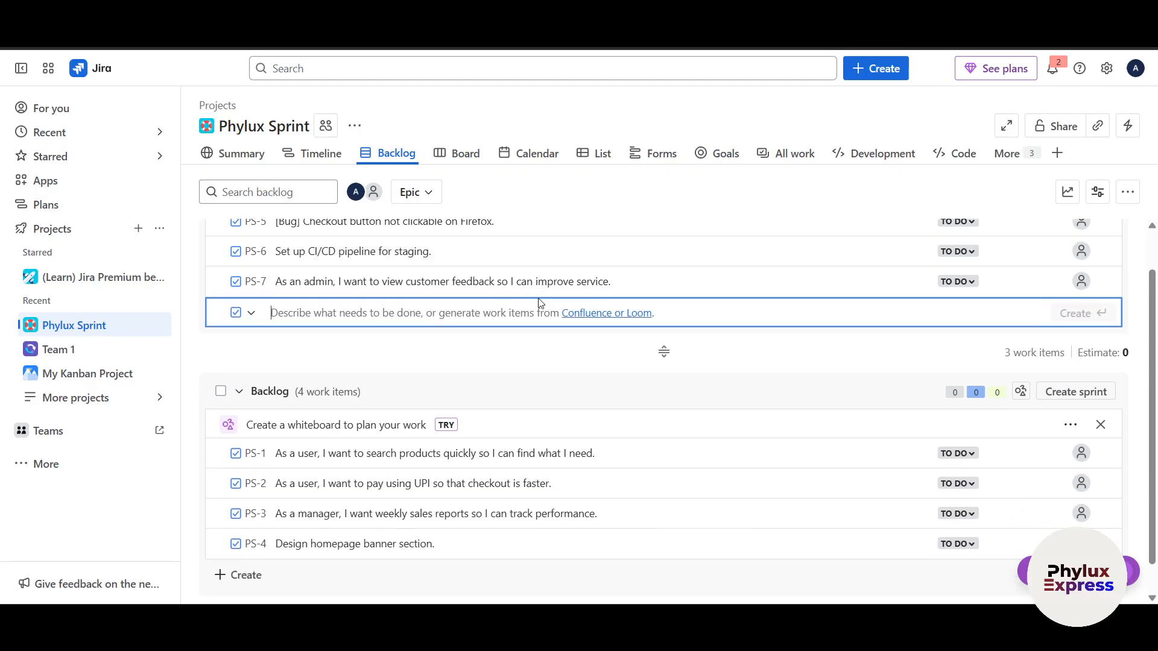
{"action": "scroll", "coordinate": [530, 431], "scroll_direction": "down", "scroll_amount": 1}
{"action": "scroll", "coordinate": [728, 420], "scroll_direction": "up", "scroll_amount": 2}
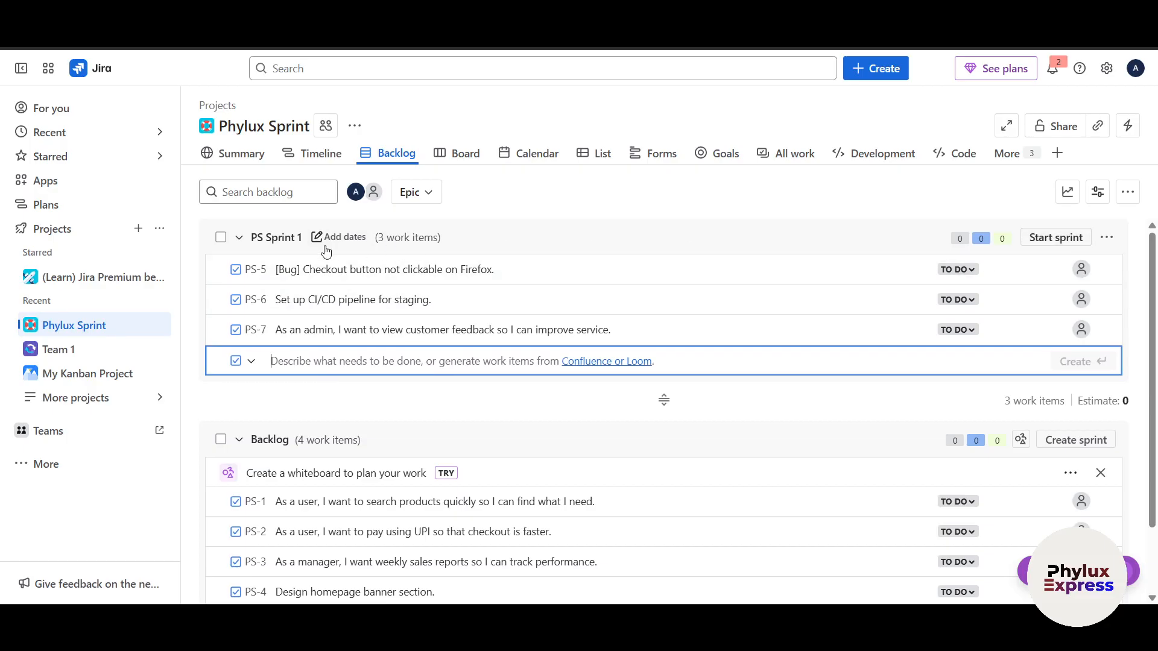
Examine the status, assignee and further action options of the Firefox checkout button bug PS-5
{"action": "left_click", "coordinate": [959, 269]}
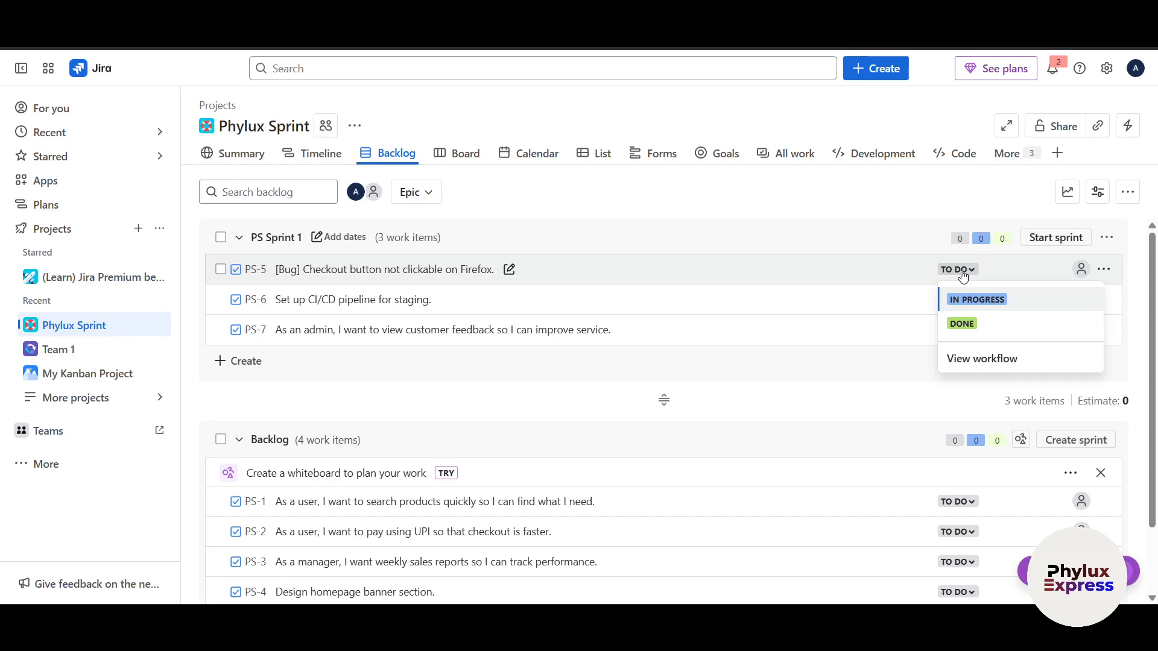
{"action": "left_click", "coordinate": [1080, 270]}
{"action": "left_click", "coordinate": [880, 366]}
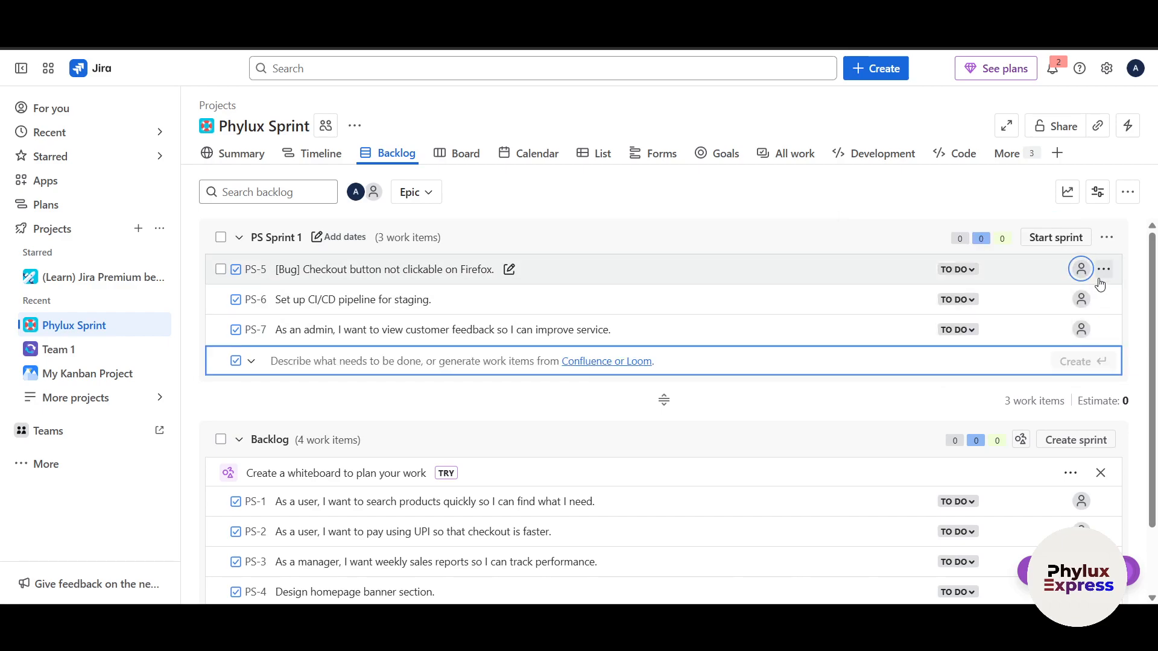
{"action": "left_click", "coordinate": [1104, 270]}
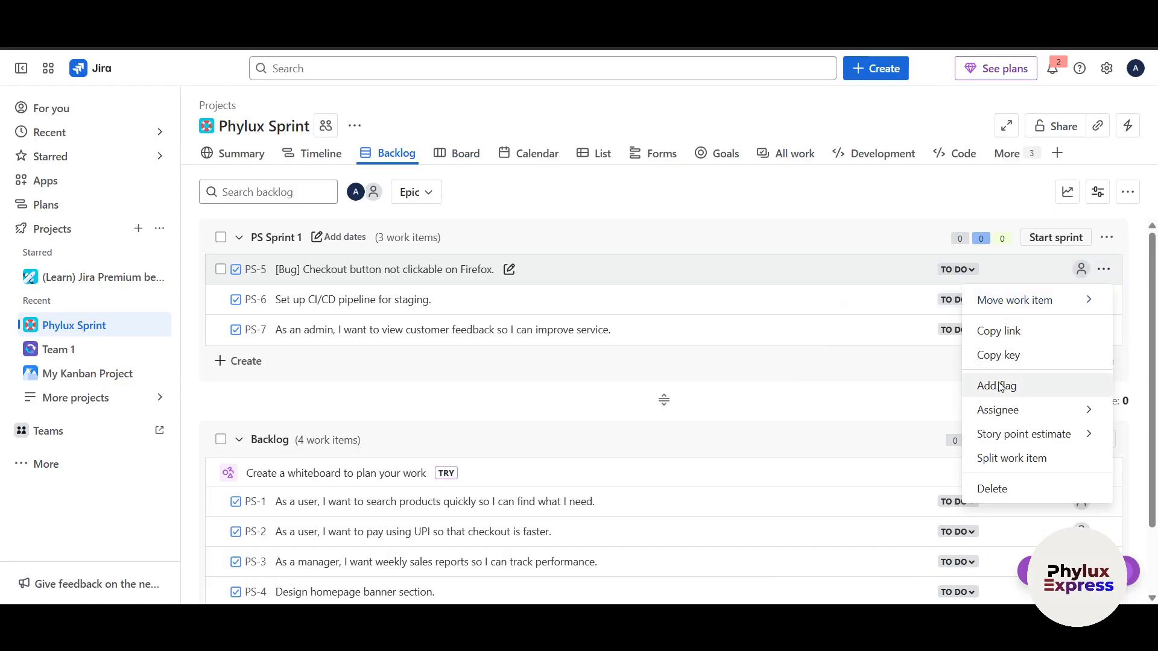
Open work item PS-5 and look through its details, automation and activity sections
{"action": "left_click", "coordinate": [732, 283]}
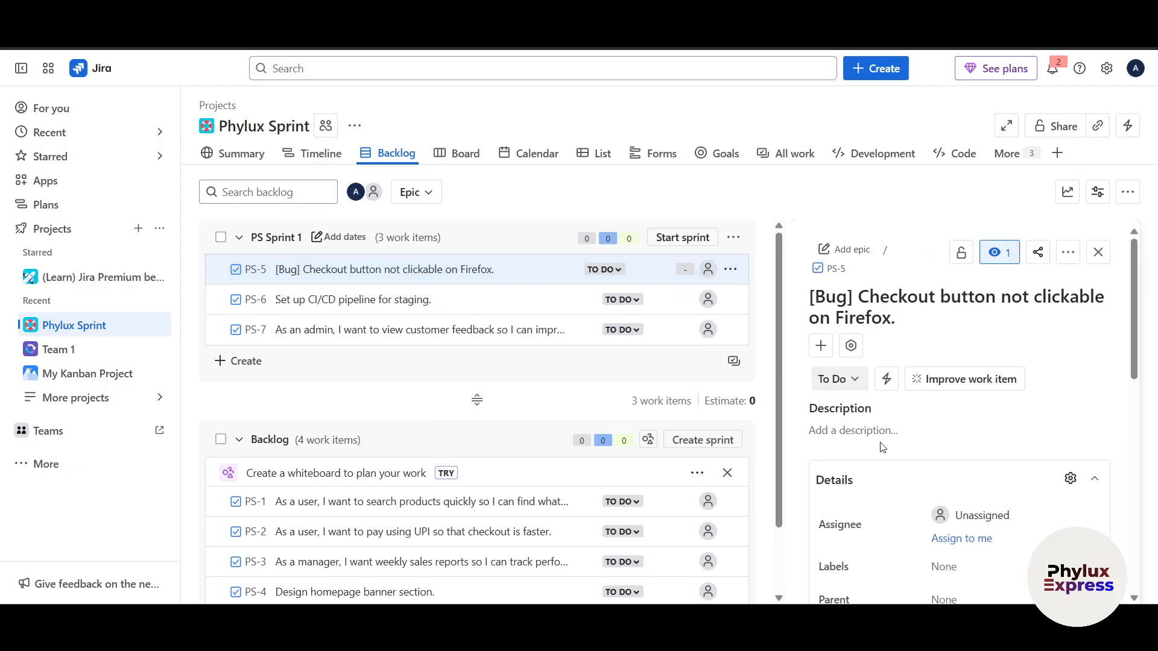
{"action": "scroll", "coordinate": [882, 447], "scroll_direction": "down", "scroll_amount": 5}
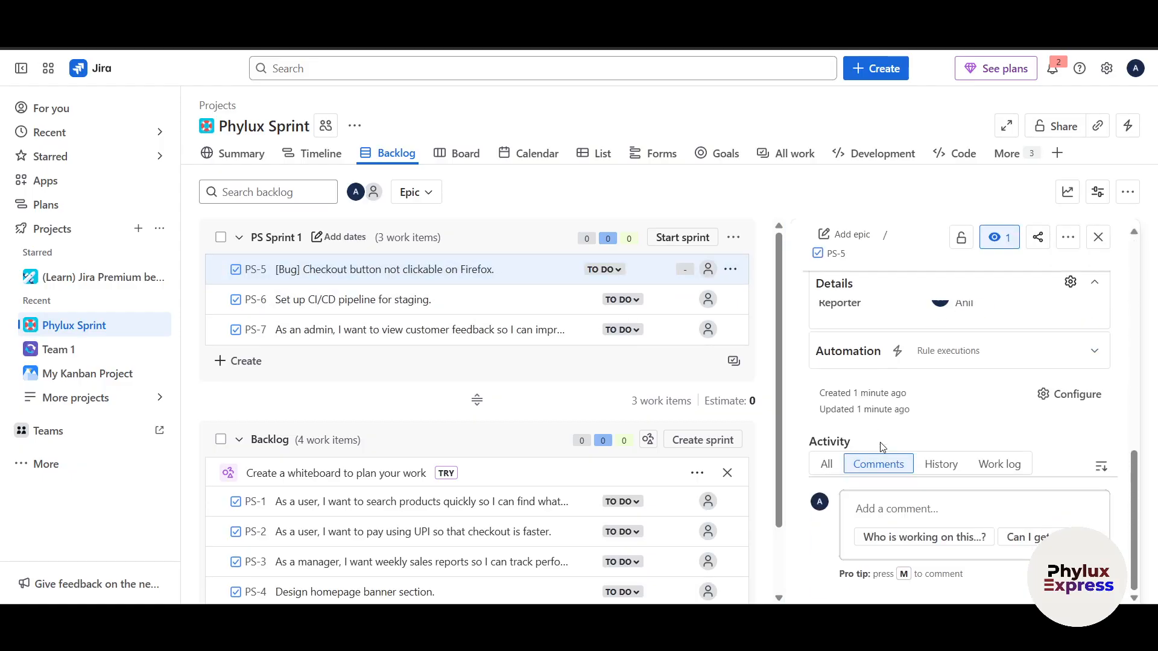
Close the PS-5 details and look over the work items in PS Sprint 1 and the Backlog section
{"action": "left_click", "coordinate": [1097, 238]}
{"action": "scroll", "coordinate": [806, 380], "scroll_direction": "down", "scroll_amount": 2}
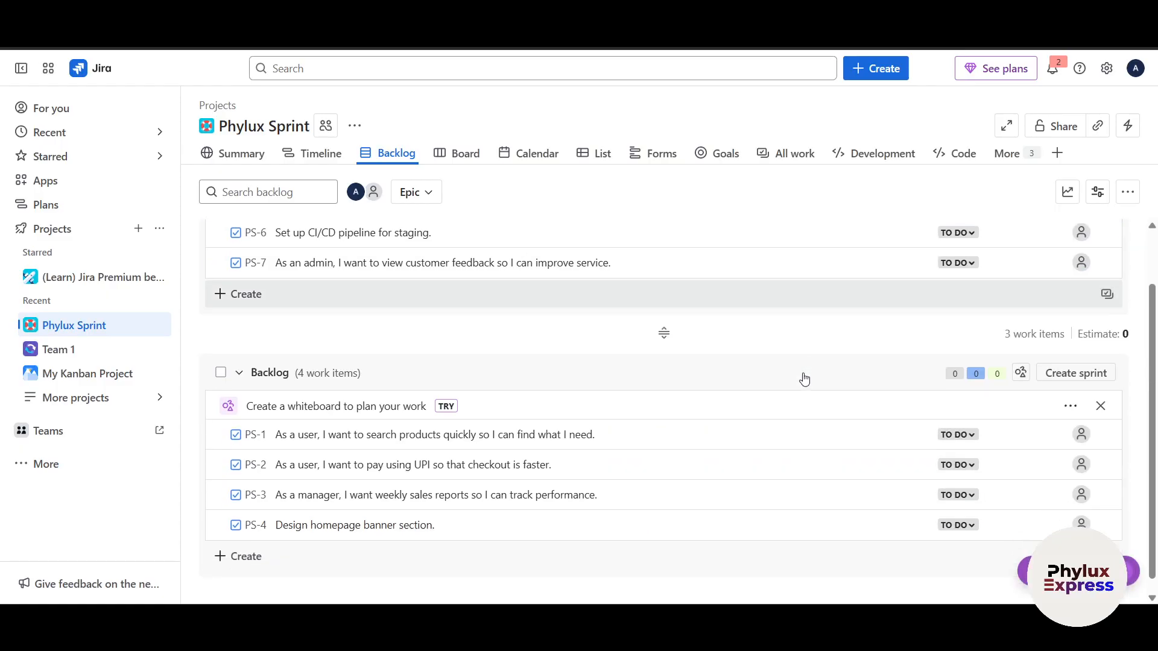
{"action": "scroll", "coordinate": [874, 344], "scroll_direction": "up", "scroll_amount": 1}
{"action": "scroll", "coordinate": [941, 319], "scroll_direction": "up", "scroll_amount": 1}
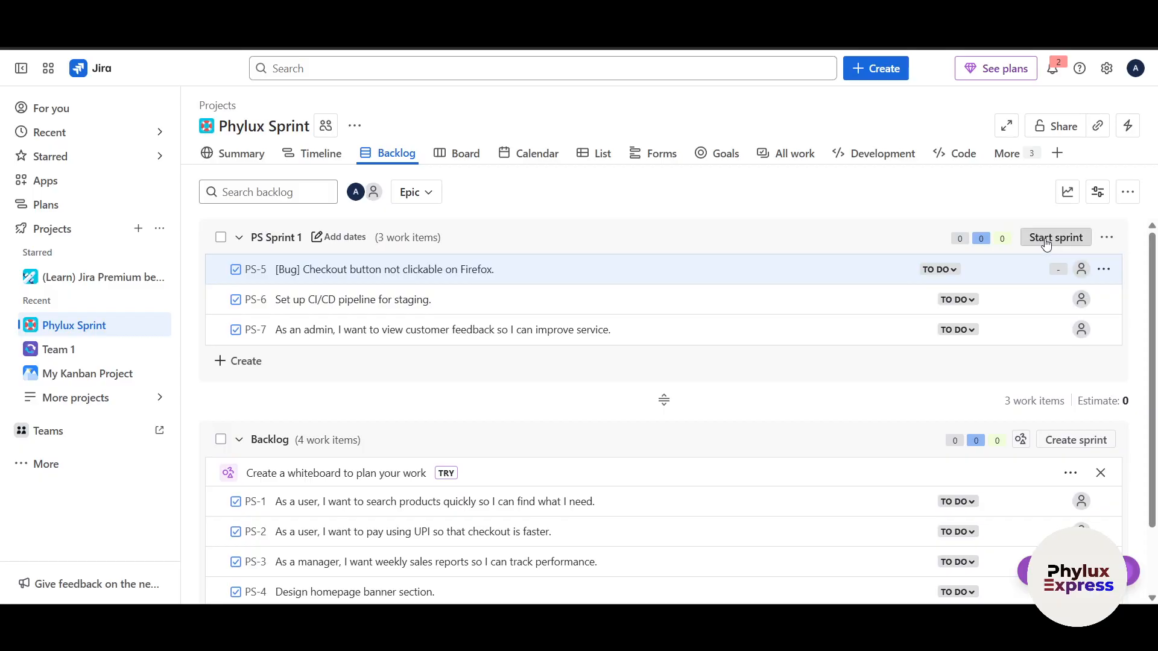
{"action": "scroll", "coordinate": [853, 413], "scroll_direction": "down", "scroll_amount": 2}
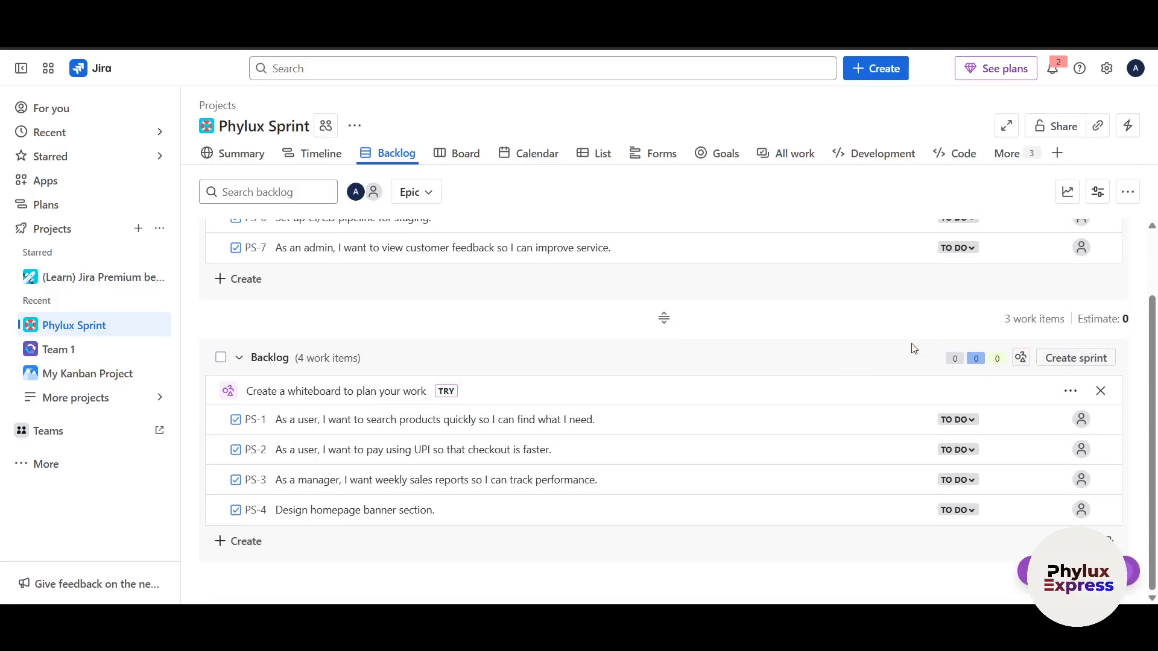
{"action": "scroll", "coordinate": [910, 348], "scroll_direction": "up", "scroll_amount": 2}
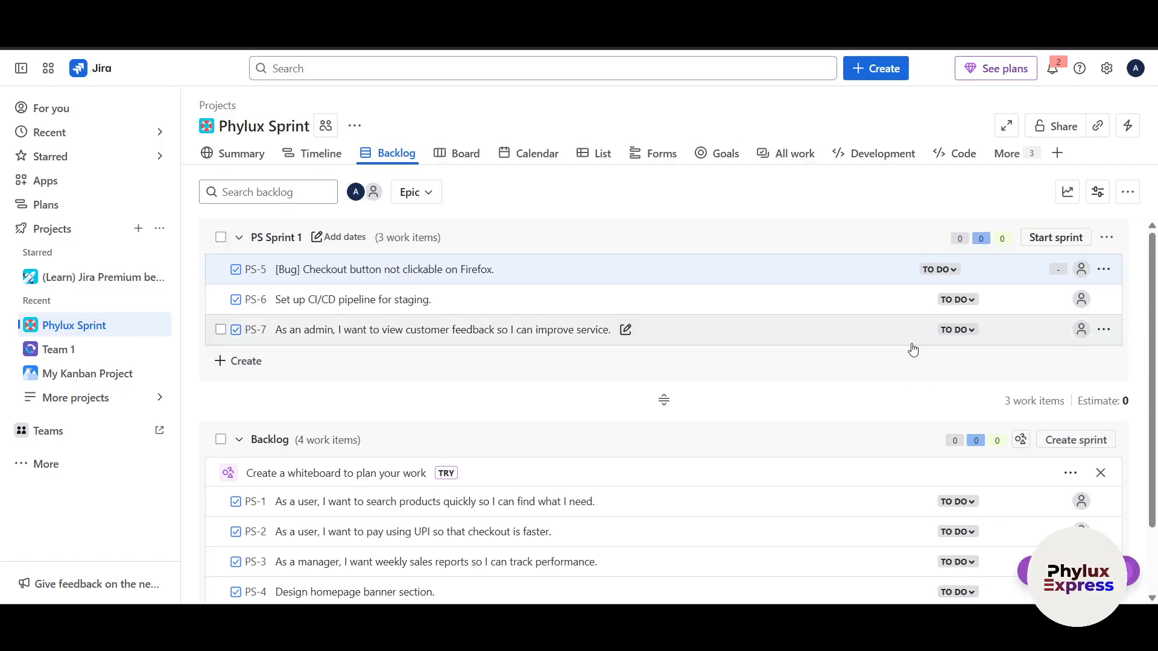
Start PS Sprint 1 with a duration of 1 week, keeping the proposed start date and leaving the sprint goal empty
{"action": "left_click", "coordinate": [1040, 239]}
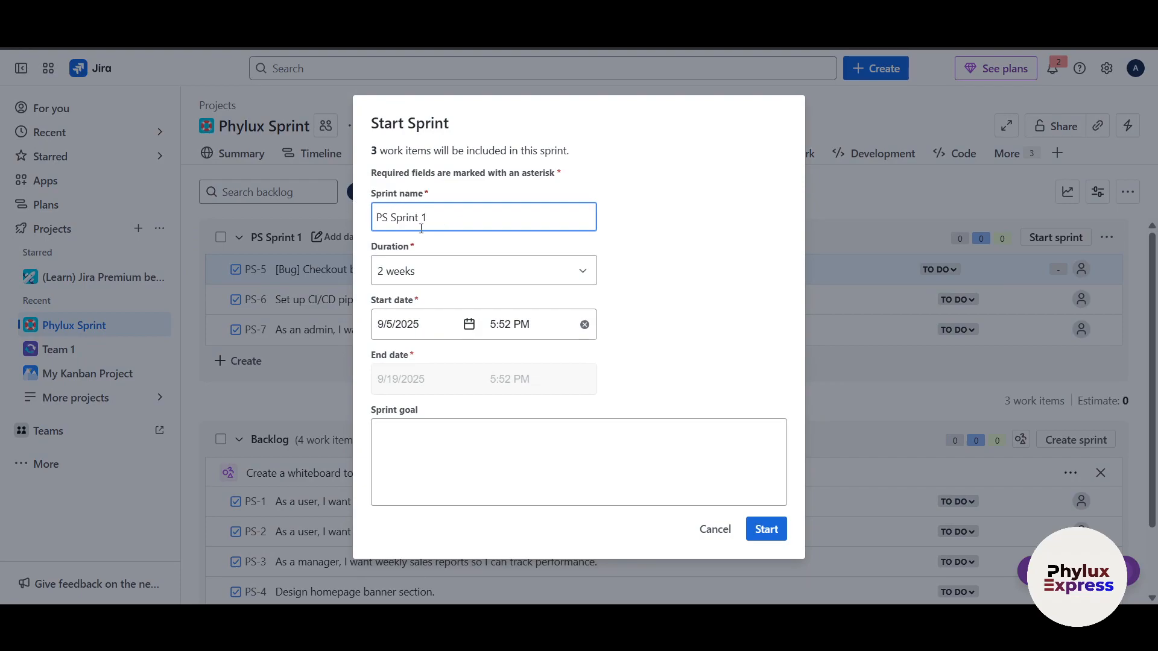
{"action": "left_click", "coordinate": [497, 273]}
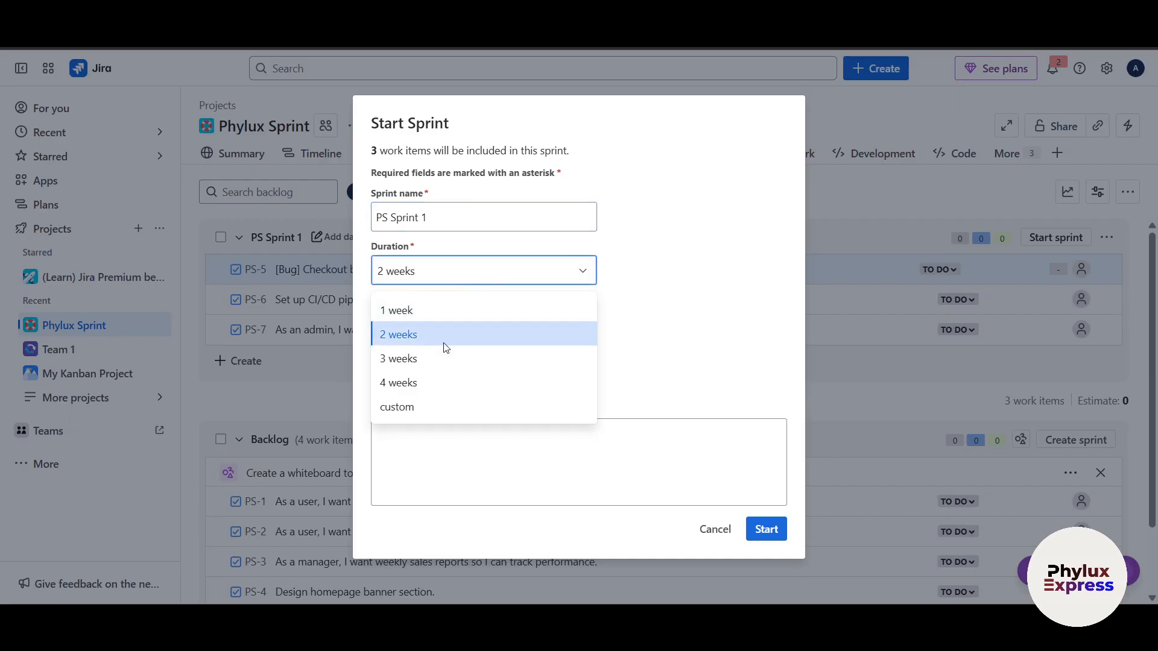
{"action": "left_click", "coordinate": [429, 312]}
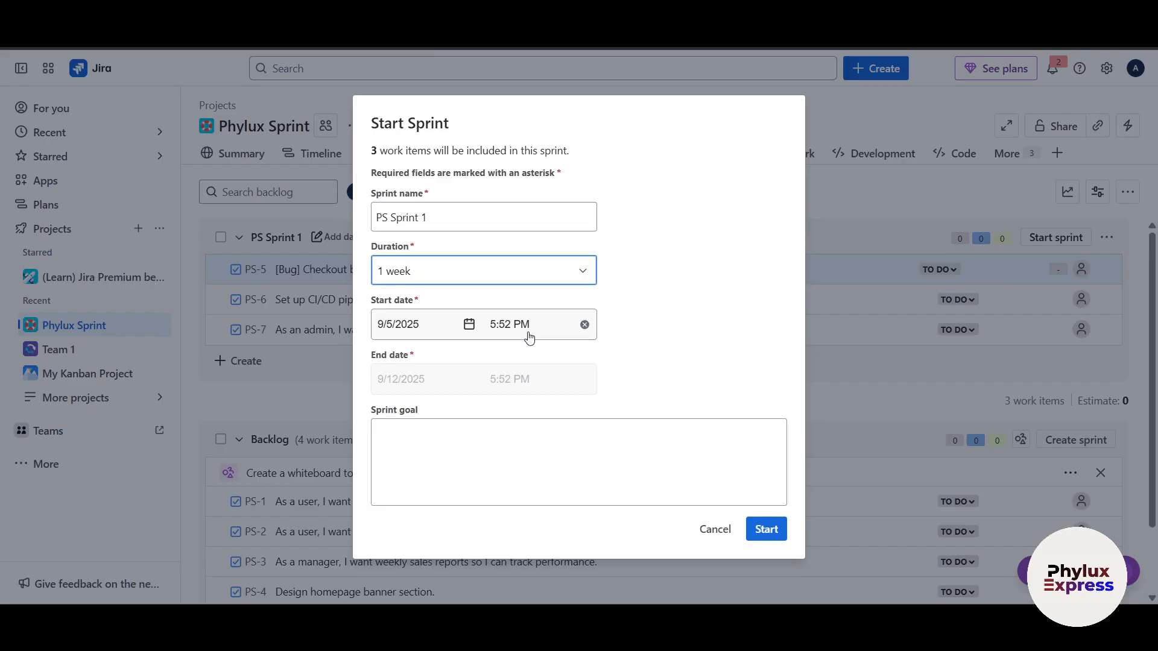
{"action": "left_click", "coordinate": [570, 443]}
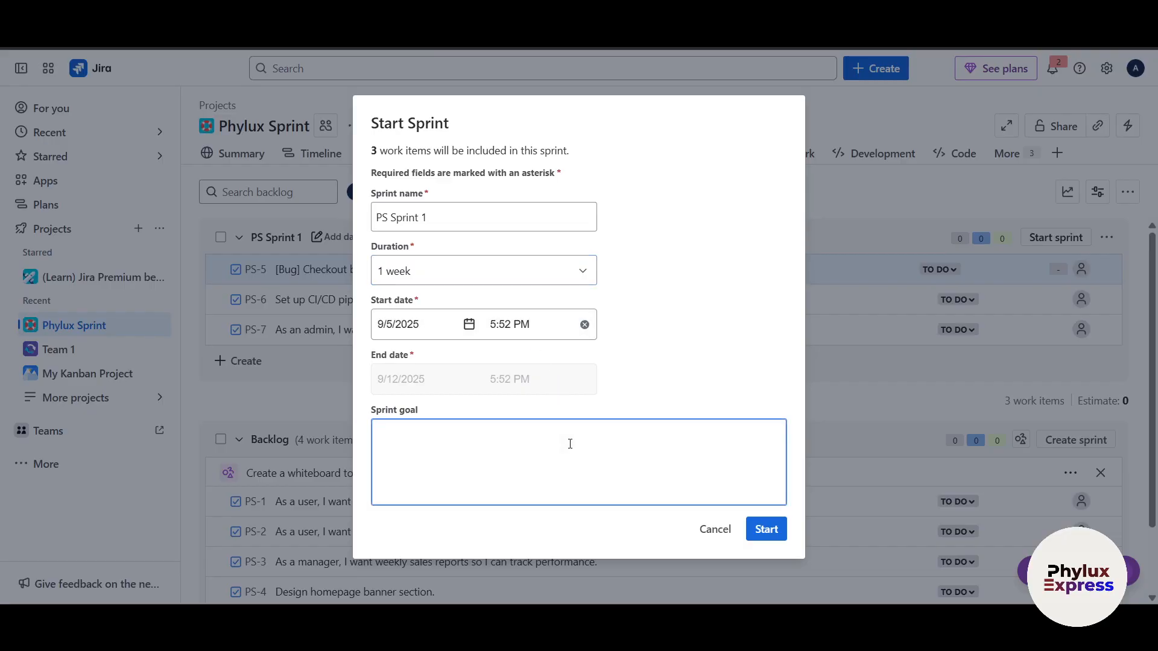
{"action": "left_click", "coordinate": [769, 531]}
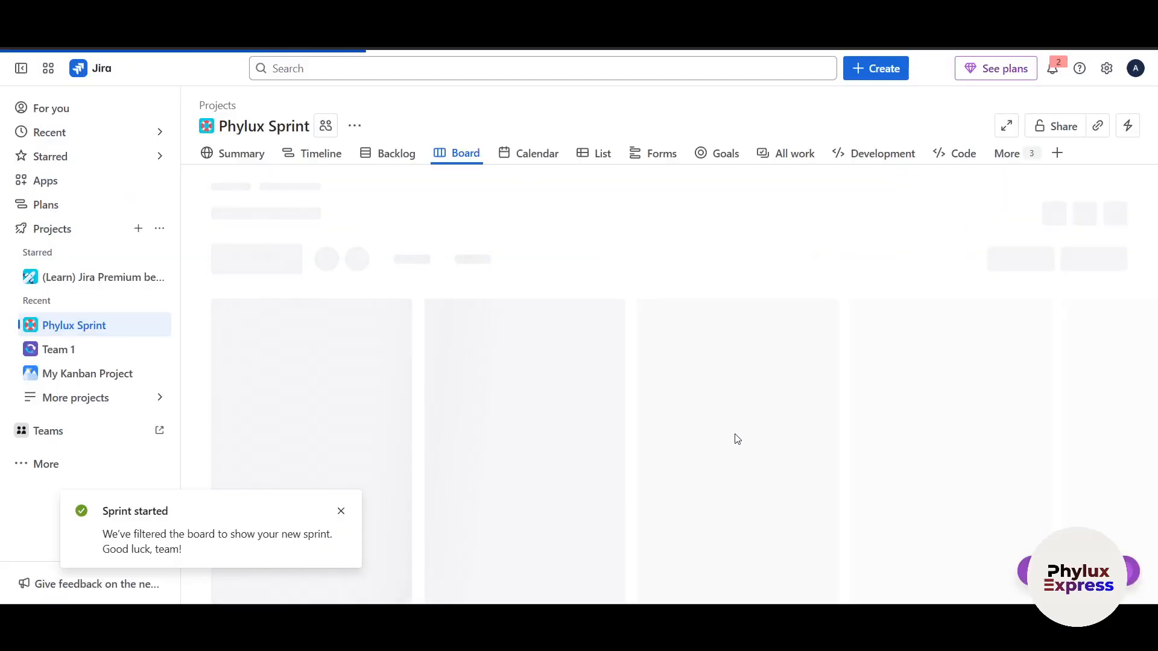
{"action": "key", "text": "c"}
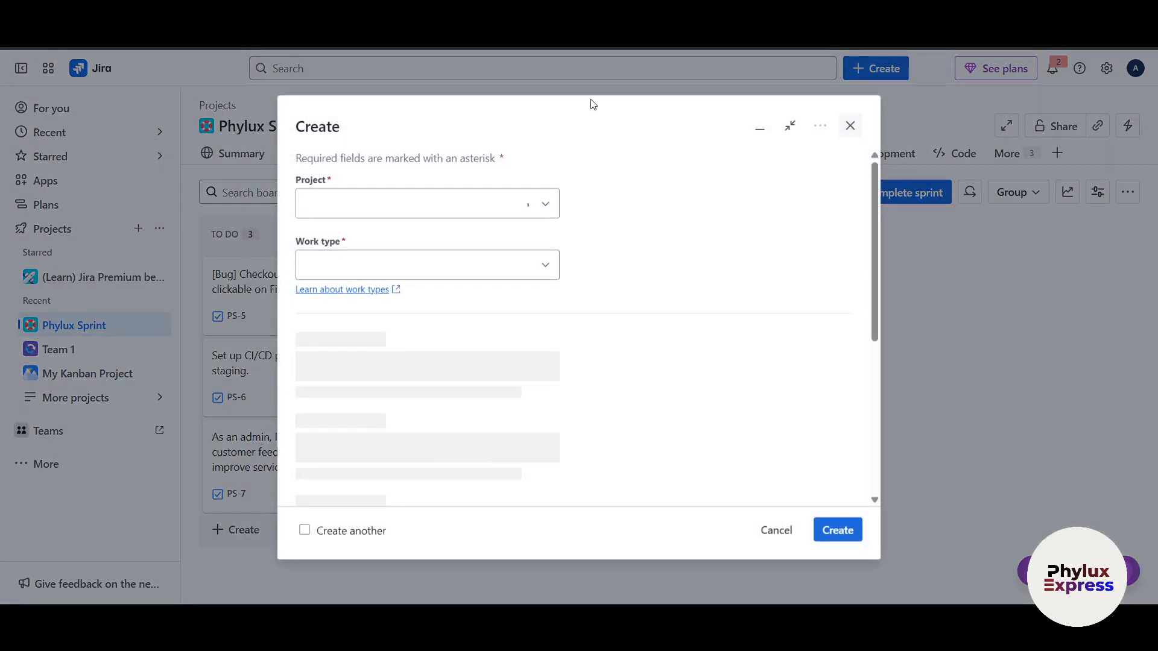
{"action": "left_click", "coordinate": [850, 126]}
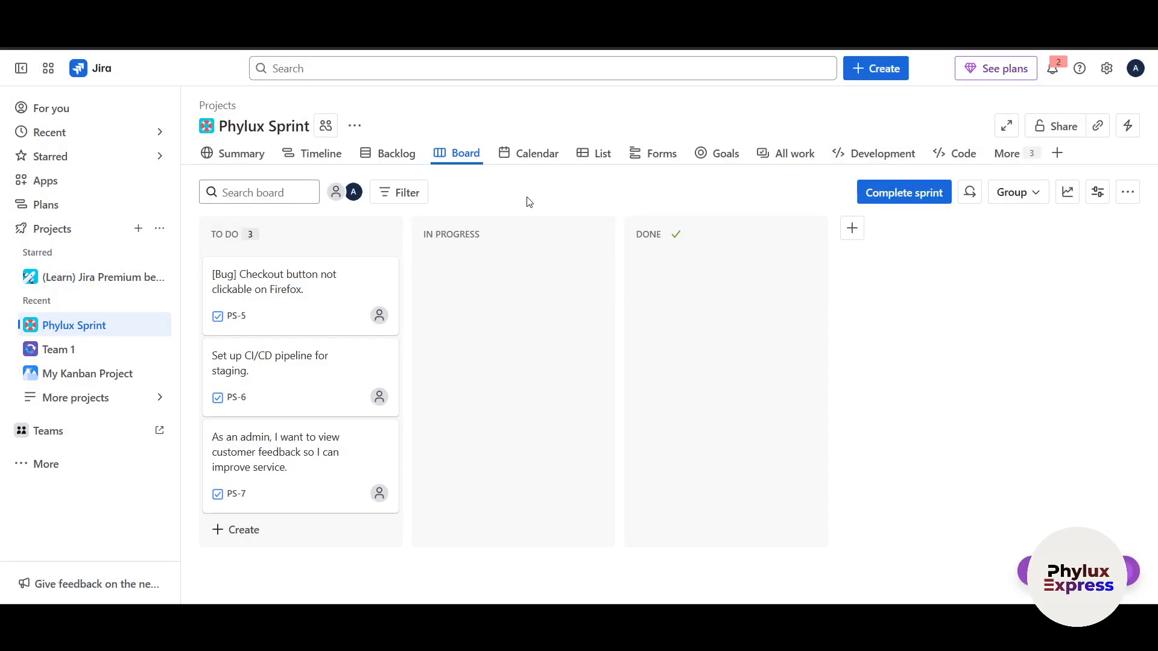
Return to the project's backlog and create two further empty sprints
{"action": "left_click", "coordinate": [381, 154]}
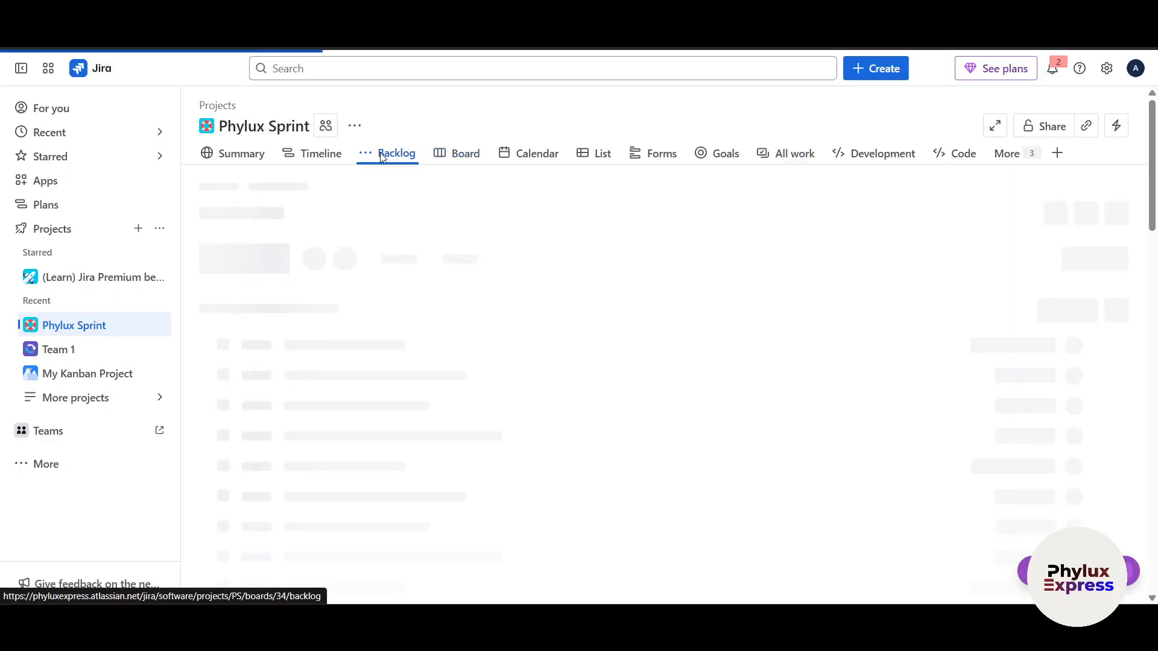
{"action": "scroll", "coordinate": [454, 341], "scroll_direction": "down", "scroll_amount": 2}
{"action": "left_click", "coordinate": [1055, 356]}
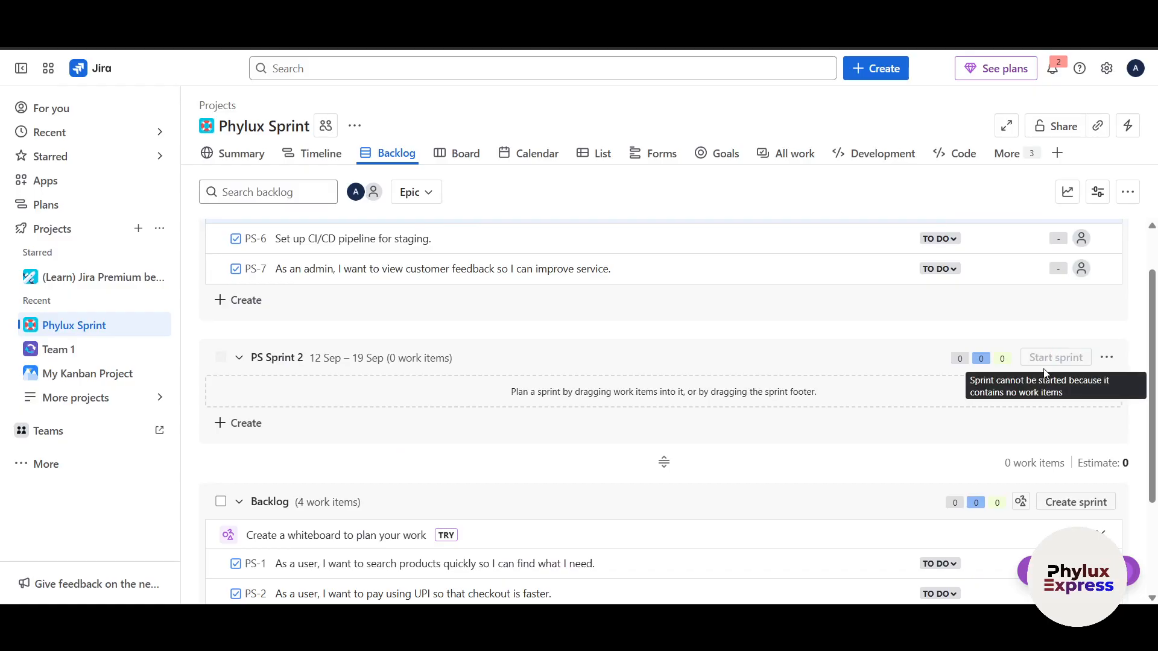
{"action": "scroll", "coordinate": [849, 501], "scroll_direction": "down", "scroll_amount": 2}
{"action": "left_click", "coordinate": [1072, 360]}
{"action": "scroll", "coordinate": [847, 425], "scroll_direction": "up", "scroll_amount": 4}
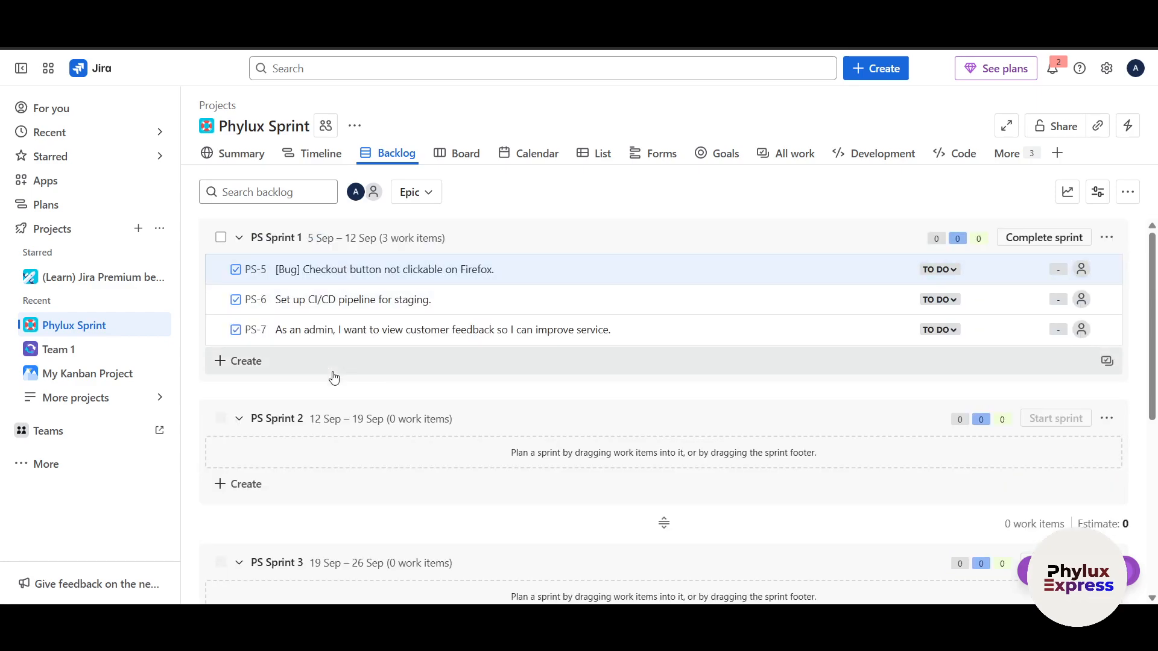
Move the product search story PS-1 from the Backlog section into PS Sprint 2
{"action": "scroll", "coordinate": [331, 374], "scroll_direction": "down", "scroll_amount": 4}
{"action": "scroll", "coordinate": [284, 313], "scroll_direction": "up", "scroll_amount": 3}
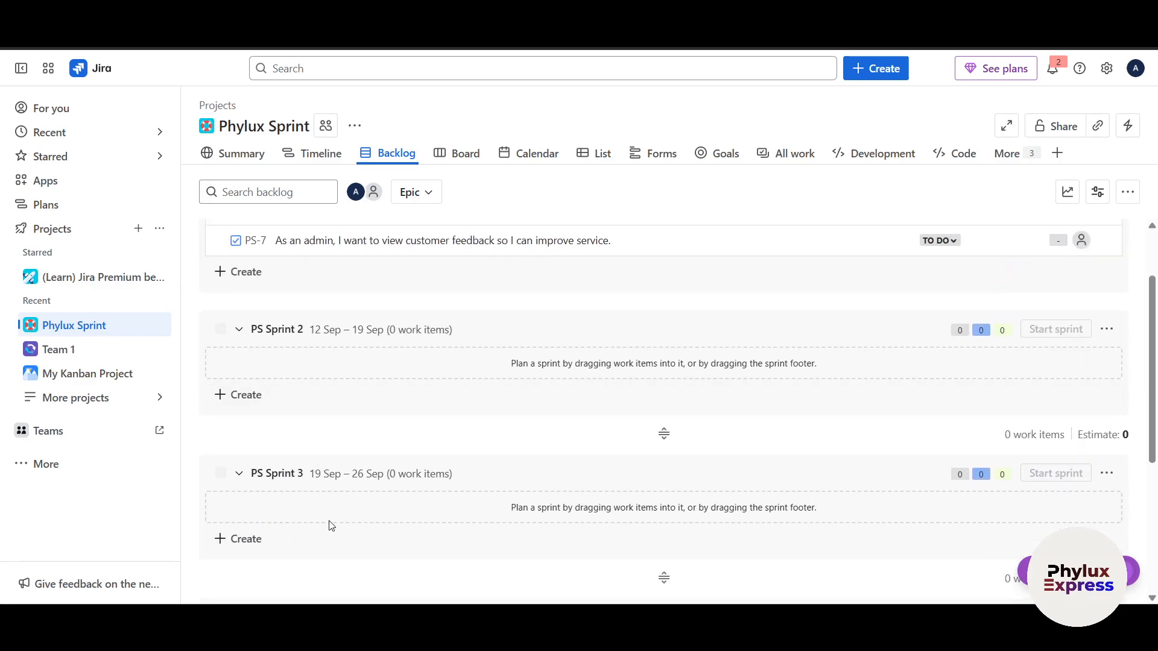
{"action": "scroll", "coordinate": [331, 526], "scroll_direction": "down", "scroll_amount": 4}
{"action": "left_click_drag", "start_coordinate": [328, 465], "coordinate": [259, 349]}
{"action": "scroll", "coordinate": [325, 297], "scroll_direction": "up", "scroll_amount": 2}
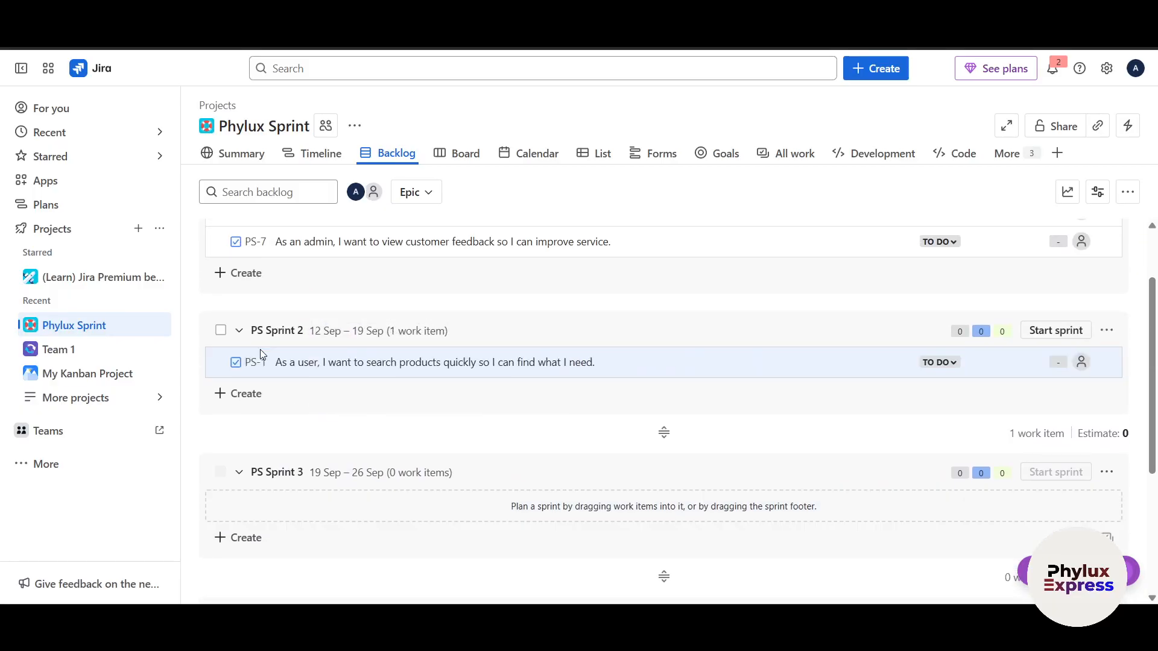
{"action": "scroll", "coordinate": [395, 274], "scroll_direction": "up", "scroll_amount": 2}
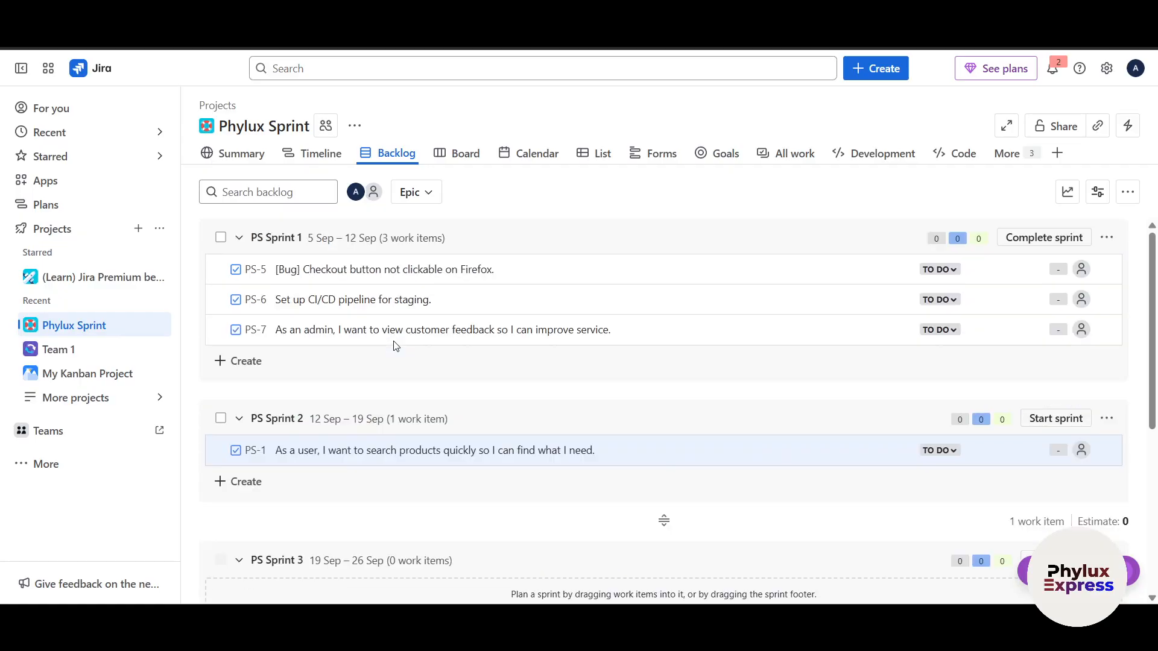
Compare the active sprint's board with the sprints planned in the backlog, ending on the board
{"action": "left_click", "coordinate": [459, 158]}
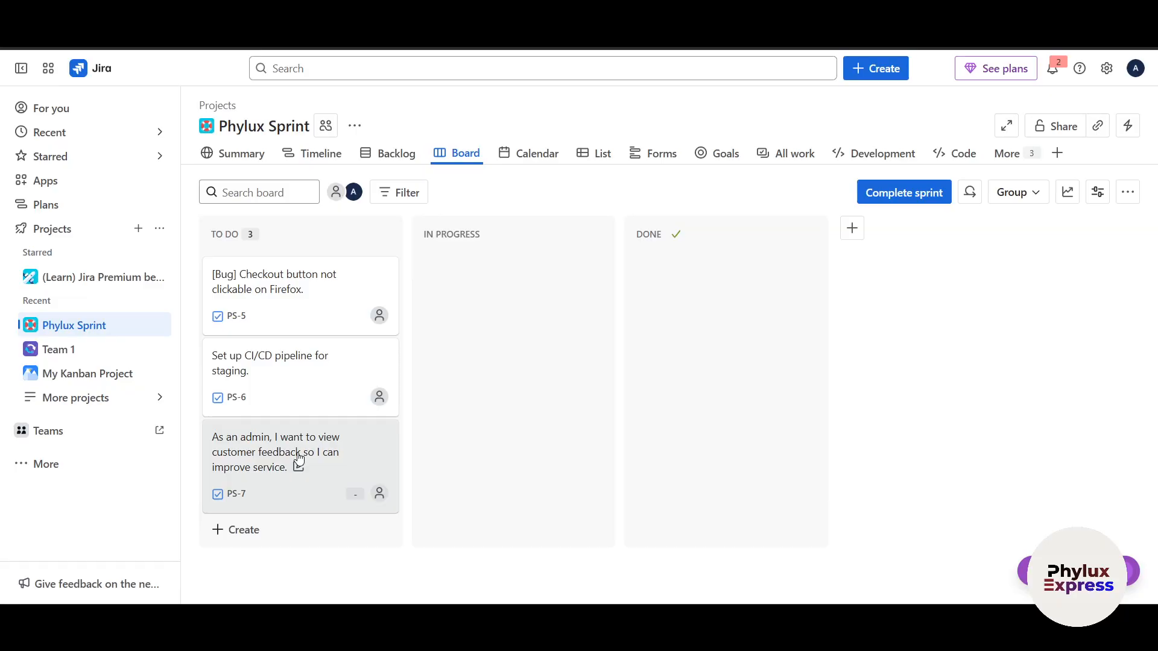
{"action": "left_click", "coordinate": [396, 157]}
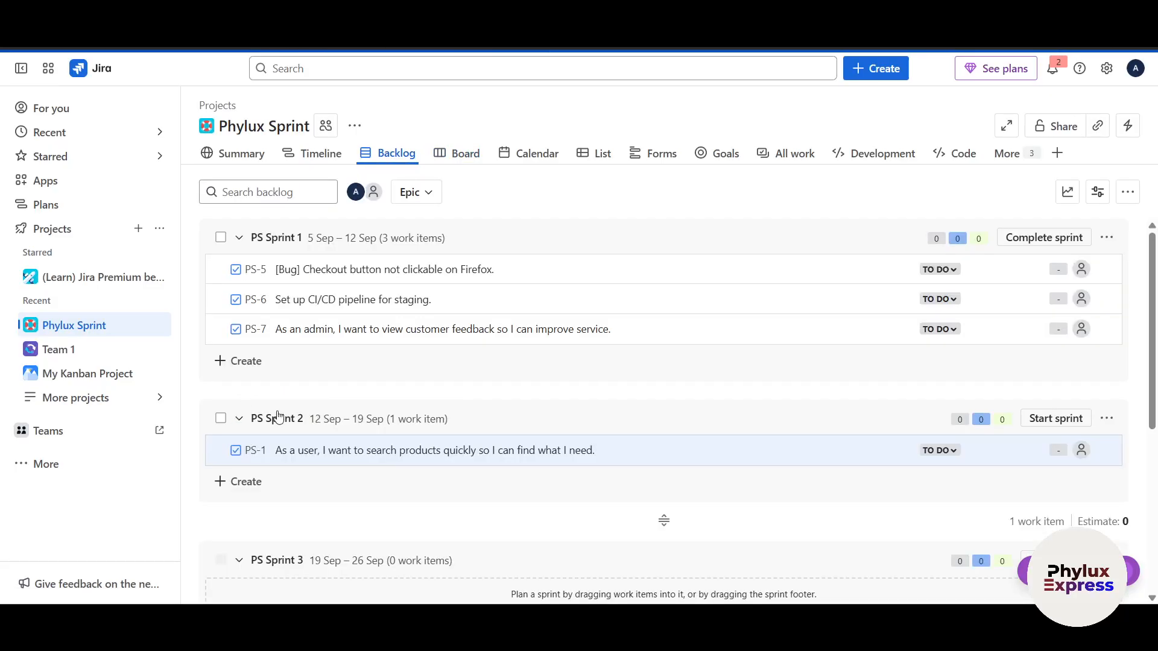
{"action": "scroll", "coordinate": [296, 463], "scroll_direction": "down", "scroll_amount": 4}
{"action": "scroll", "coordinate": [295, 463], "scroll_direction": "up", "scroll_amount": 5}
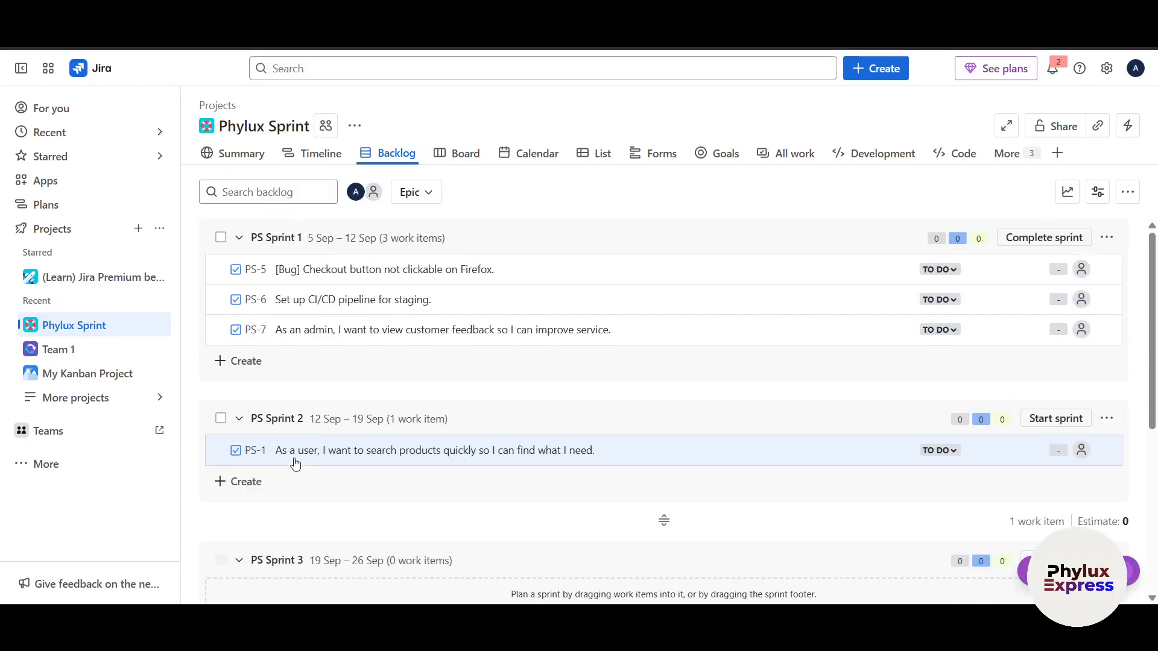
{"action": "left_click", "coordinate": [451, 163]}
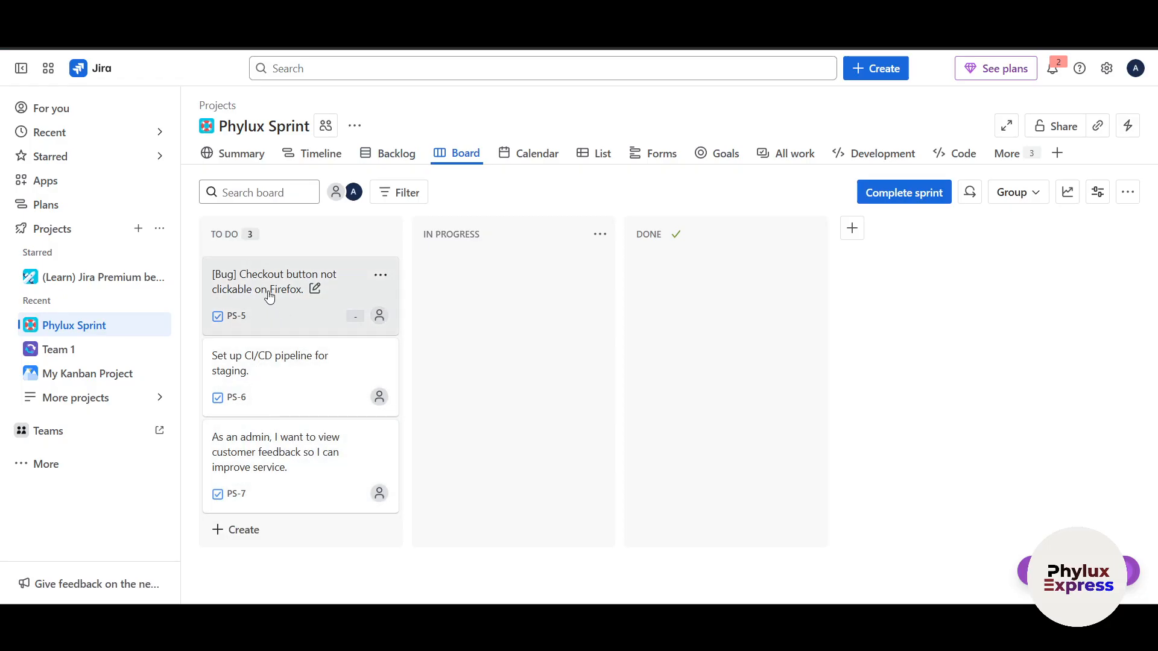
Move the Firefox checkout bug PS-5 from To Do to Done on the board, and return it to To Do
{"action": "left_click_drag", "start_coordinate": [269, 295], "coordinate": [681, 269]}
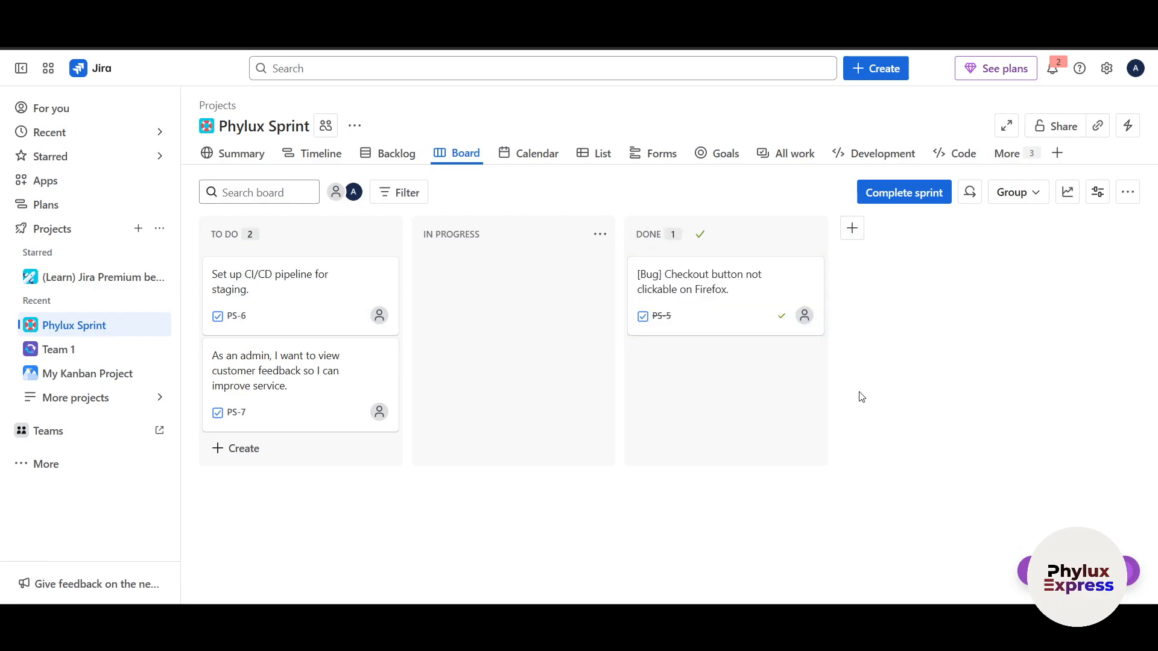
{"action": "key", "text": "c"}
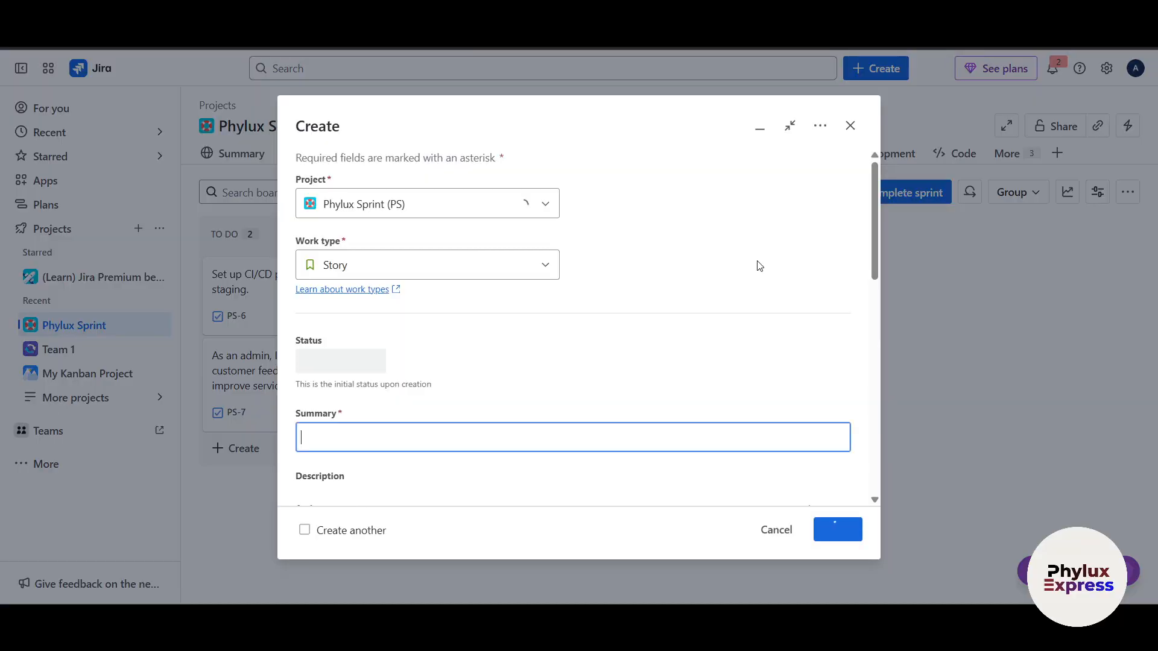
{"action": "left_click", "coordinate": [850, 125]}
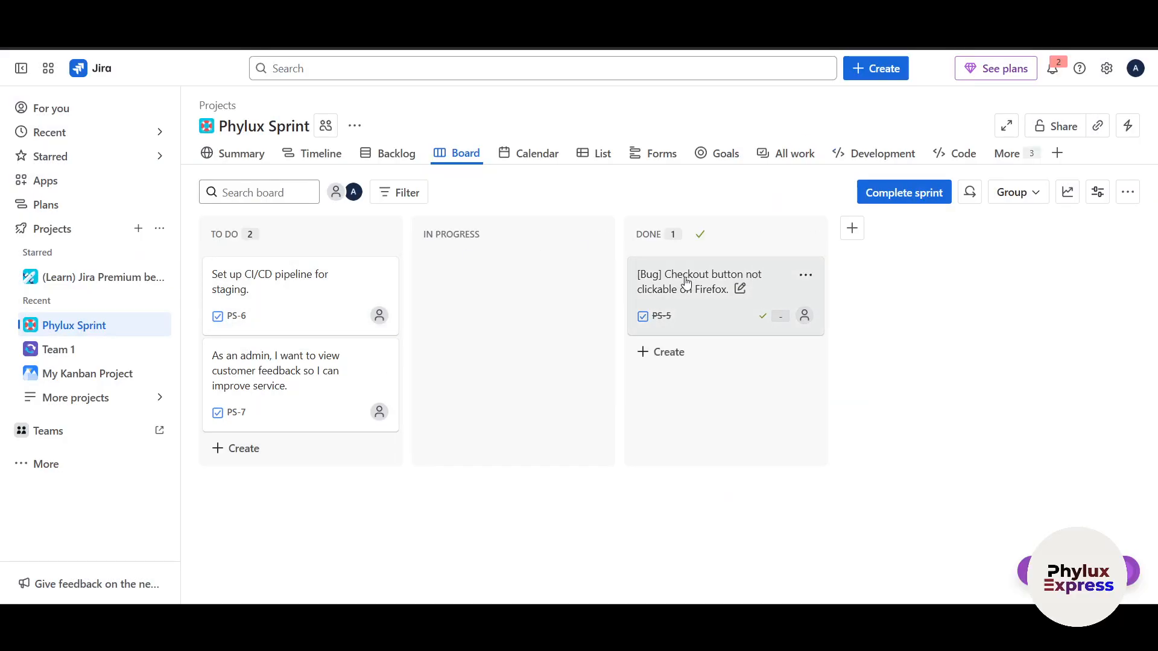
{"action": "left_click", "coordinate": [606, 276]}
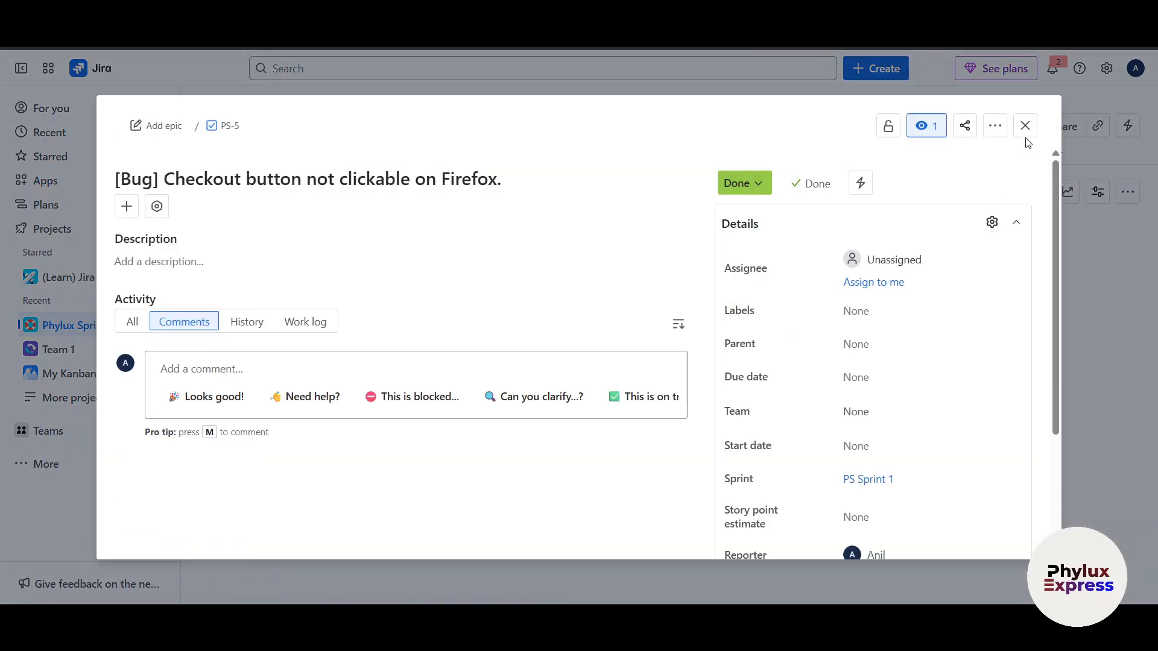
{"action": "left_click", "coordinate": [1020, 132]}
{"action": "left_click_drag", "start_coordinate": [713, 305], "coordinate": [256, 261]}
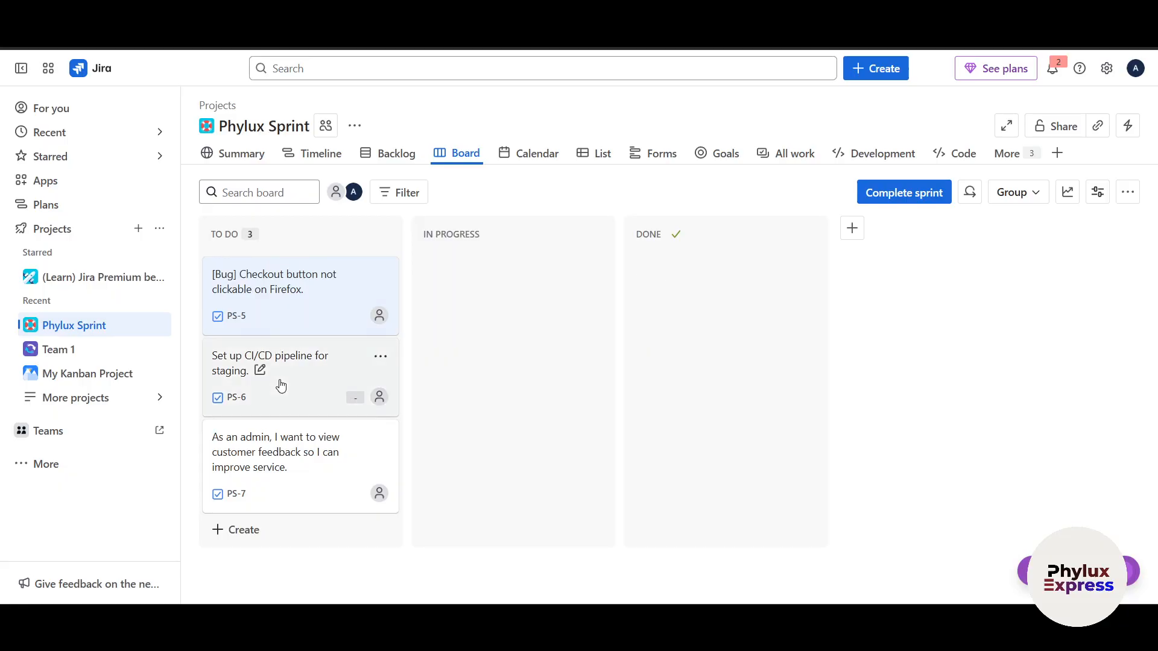
Open the Firefox checkout bug PS-5 from the board and assign it to your own account
{"action": "left_click", "coordinate": [274, 284]}
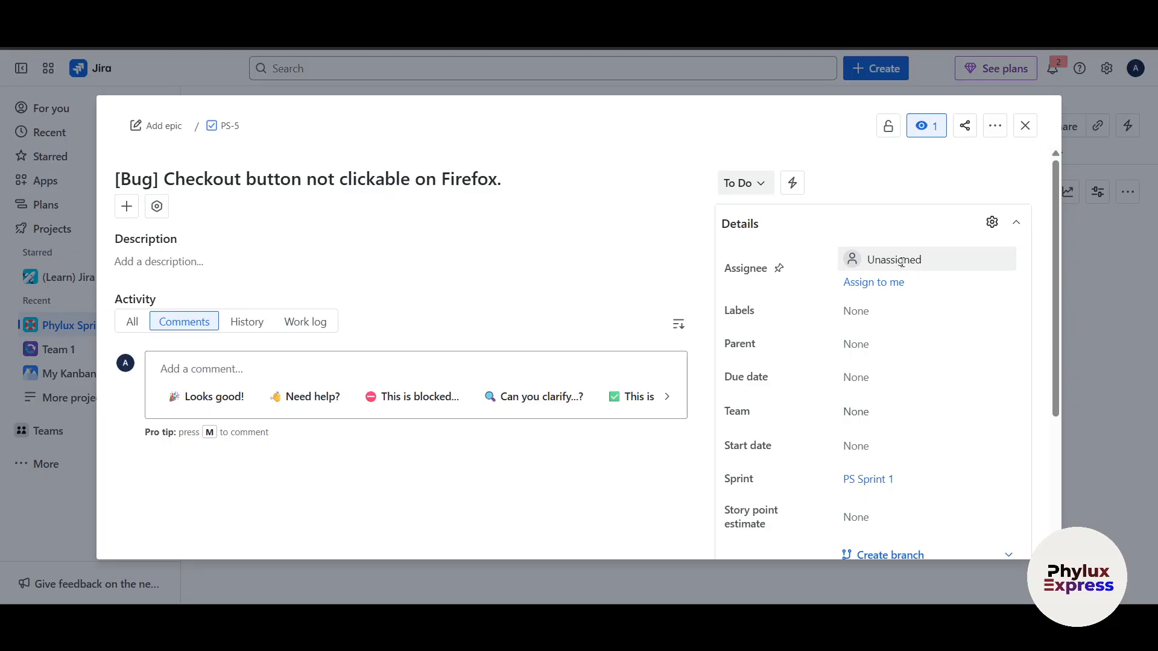
{"action": "left_click", "coordinate": [901, 261]}
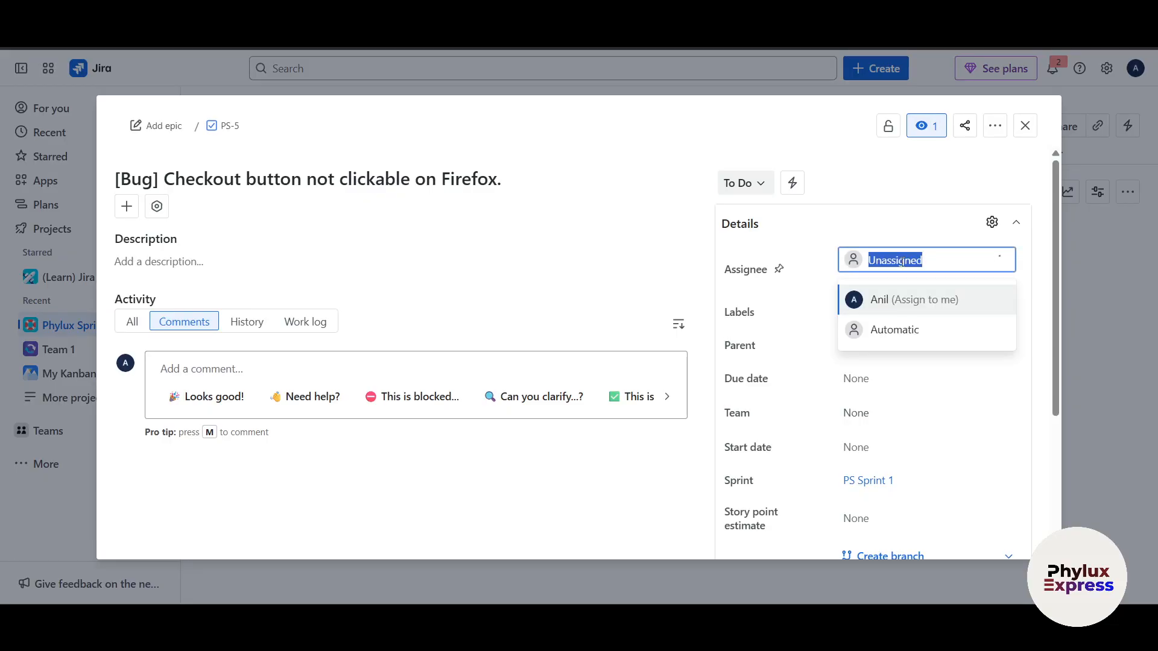
{"action": "left_click", "coordinate": [889, 304]}
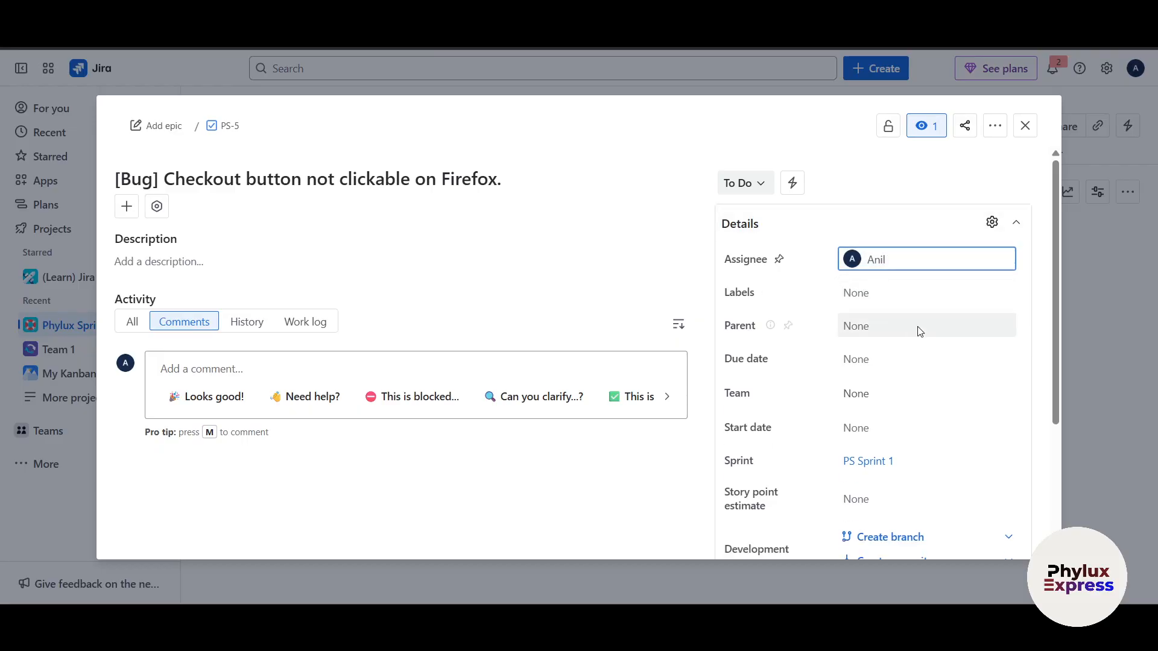
Check PS-5's label choices, remaining detail fields and the Git command offered for creating a branch
{"action": "left_click", "coordinate": [875, 303]}
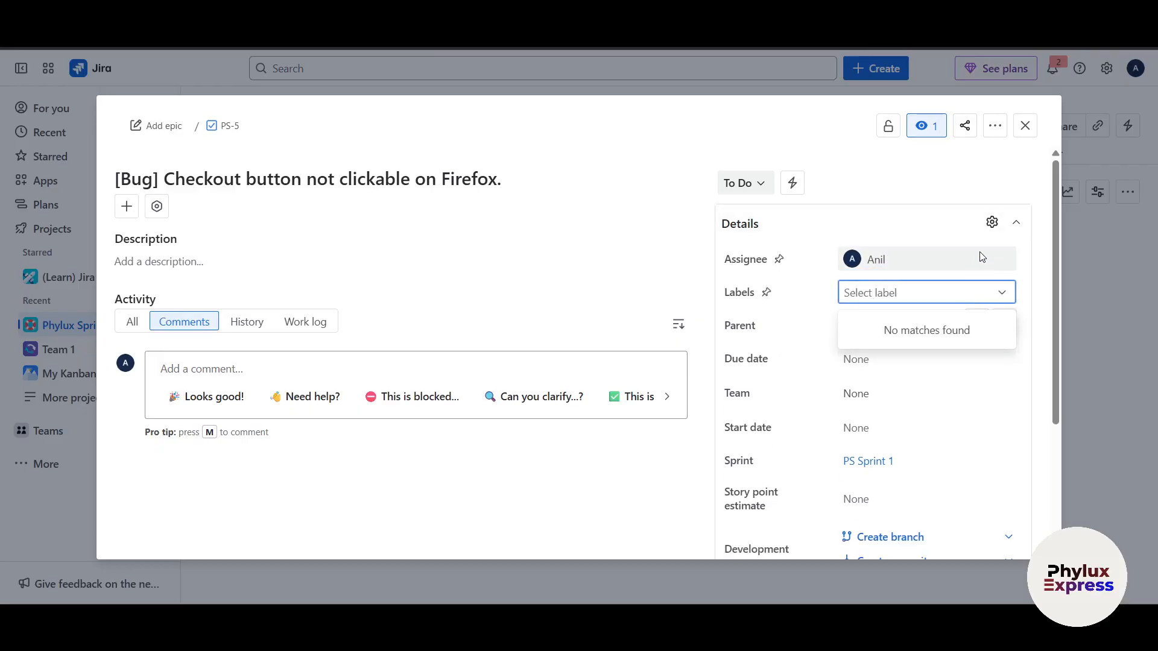
{"action": "left_click", "coordinate": [786, 303]}
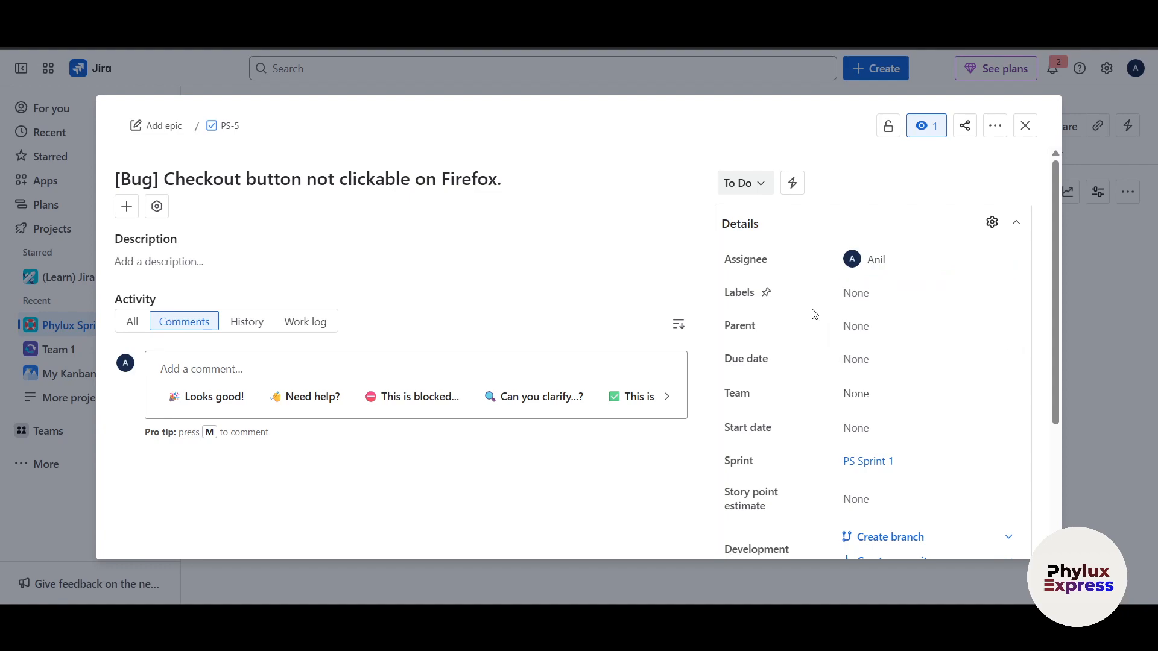
{"action": "scroll", "coordinate": [866, 384], "scroll_direction": "down", "scroll_amount": 3}
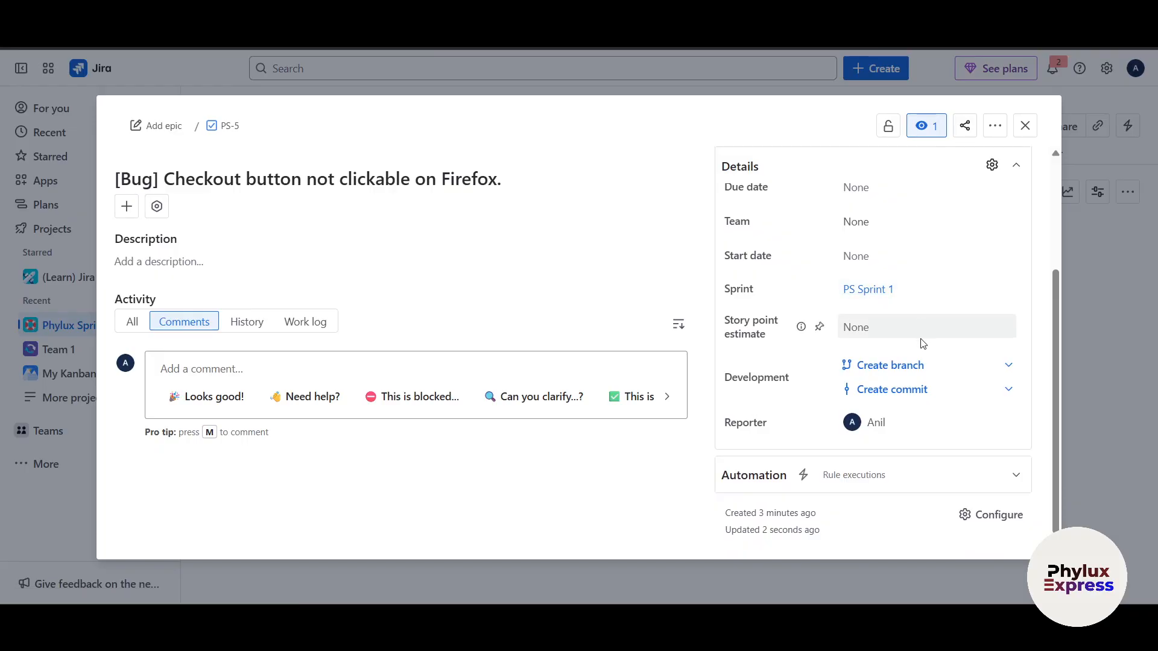
{"action": "scroll", "coordinate": [920, 341], "scroll_direction": "down", "scroll_amount": 1}
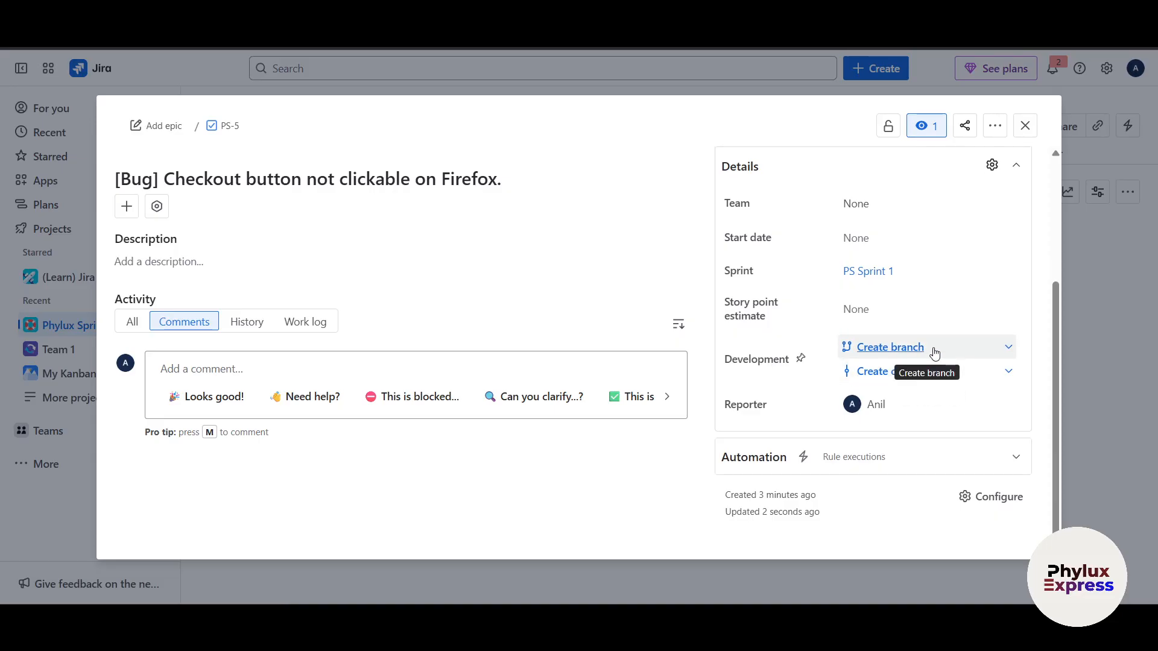
{"action": "left_click", "coordinate": [897, 352]}
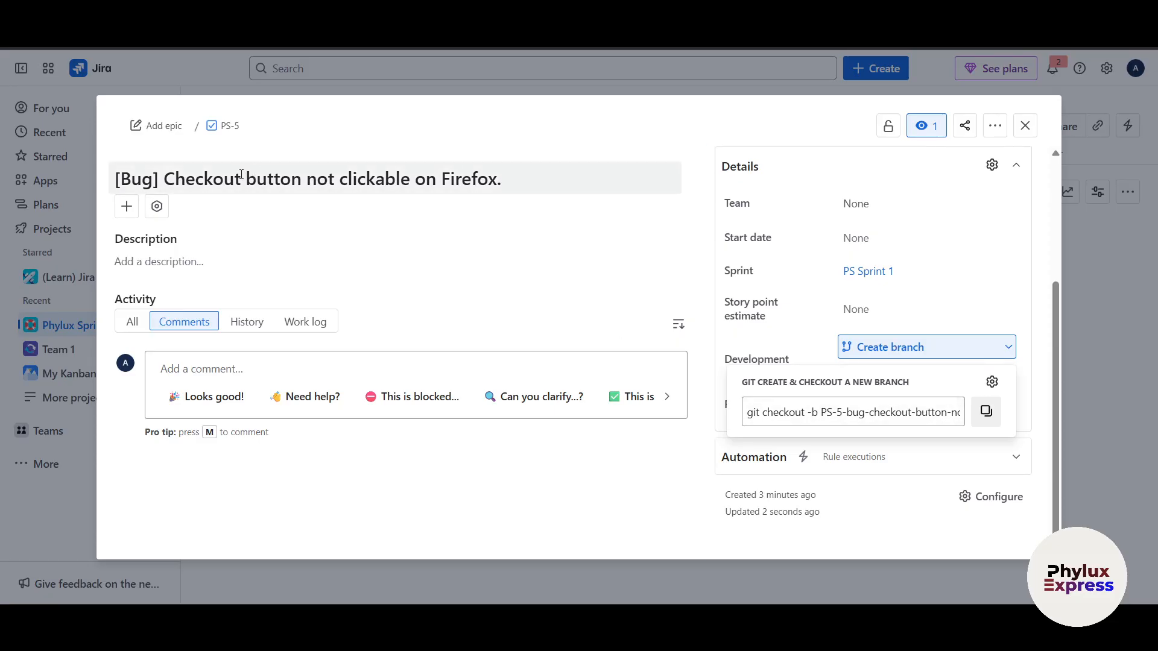
{"action": "left_click", "coordinate": [1023, 382]}
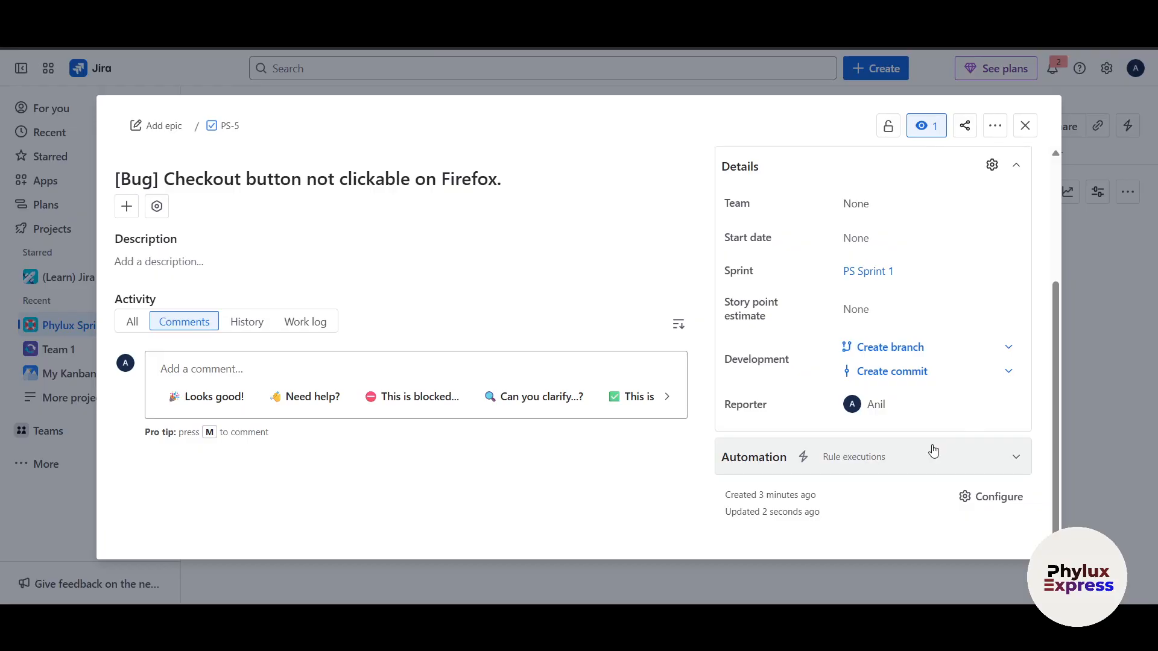
Close the Firefox checkout bug PS-5's details and move it from To Do to In Progress on the board
{"action": "scroll", "coordinate": [933, 451], "scroll_direction": "up", "scroll_amount": 3}
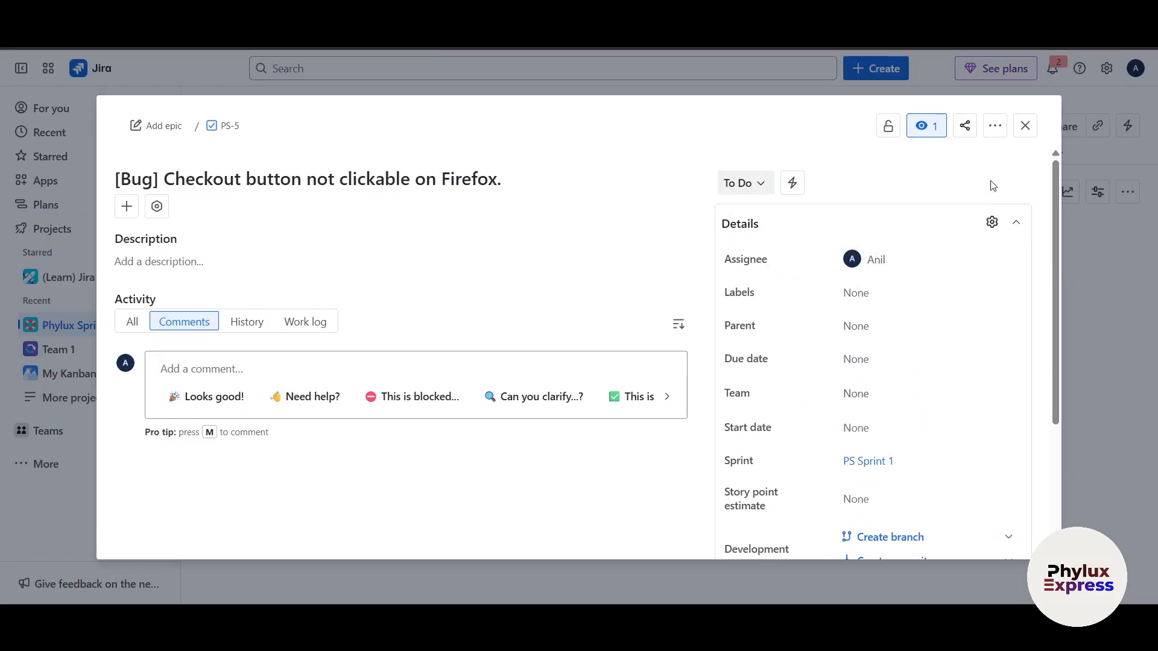
{"action": "left_click", "coordinate": [1025, 125]}
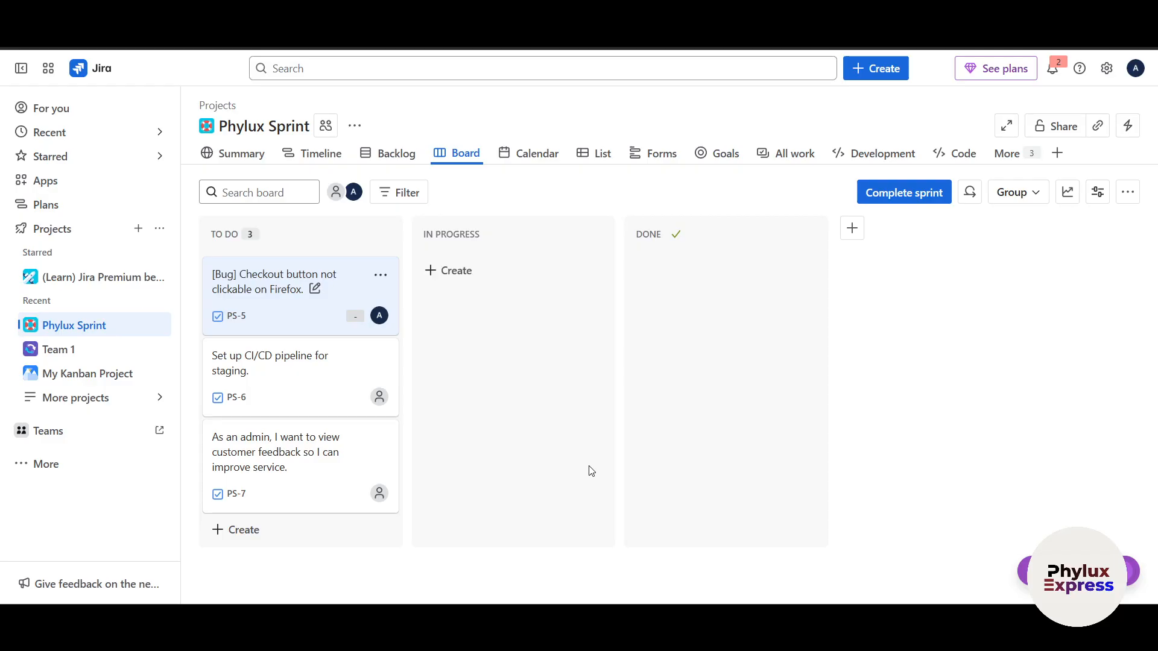
{"action": "left_click_drag", "start_coordinate": [259, 287], "coordinate": [471, 267]}
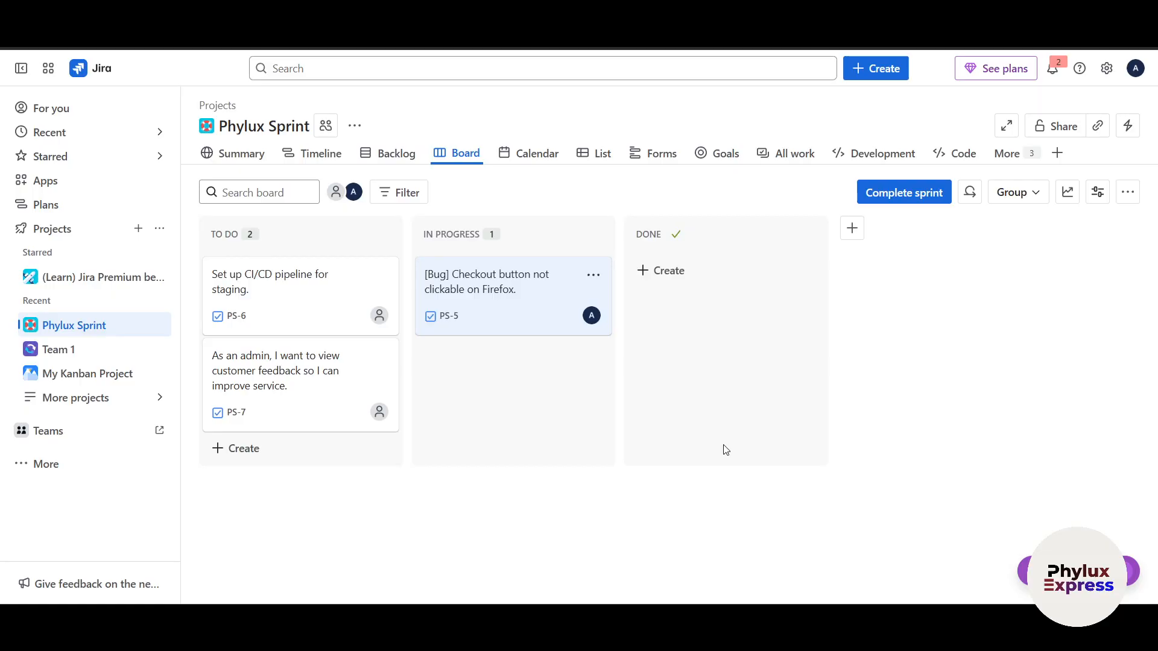
Review the project summary's status overview, recent activity, priority breakdown, types of work and team workload
{"action": "left_click", "coordinate": [240, 162]}
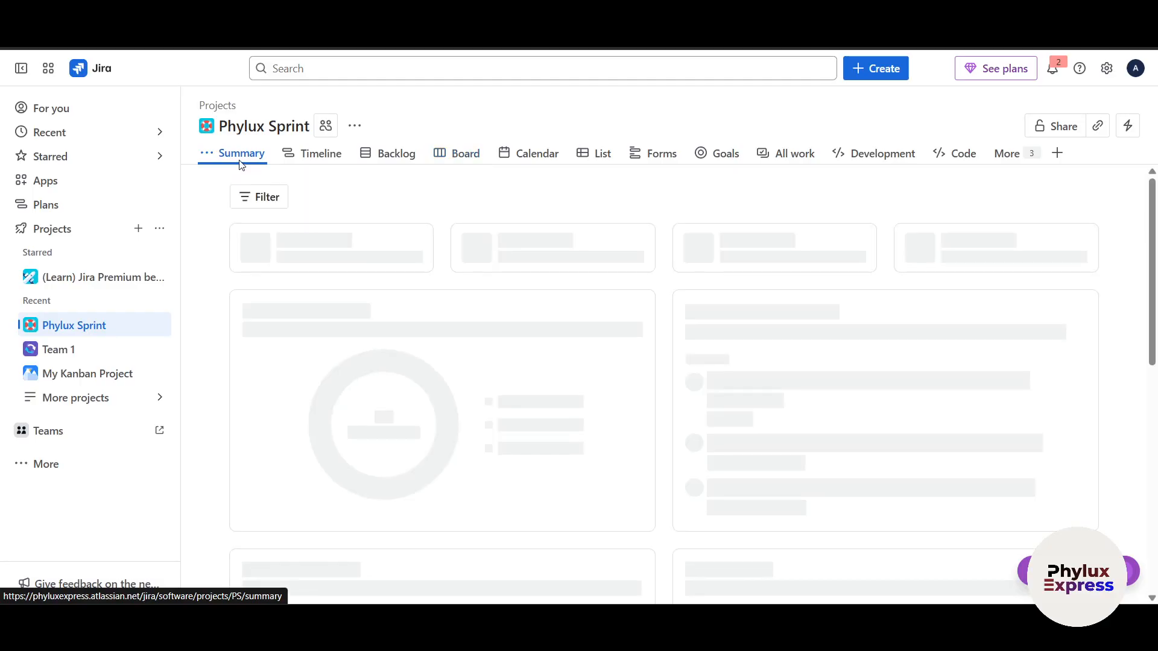
{"action": "scroll", "coordinate": [600, 468], "scroll_direction": "down", "scroll_amount": 4}
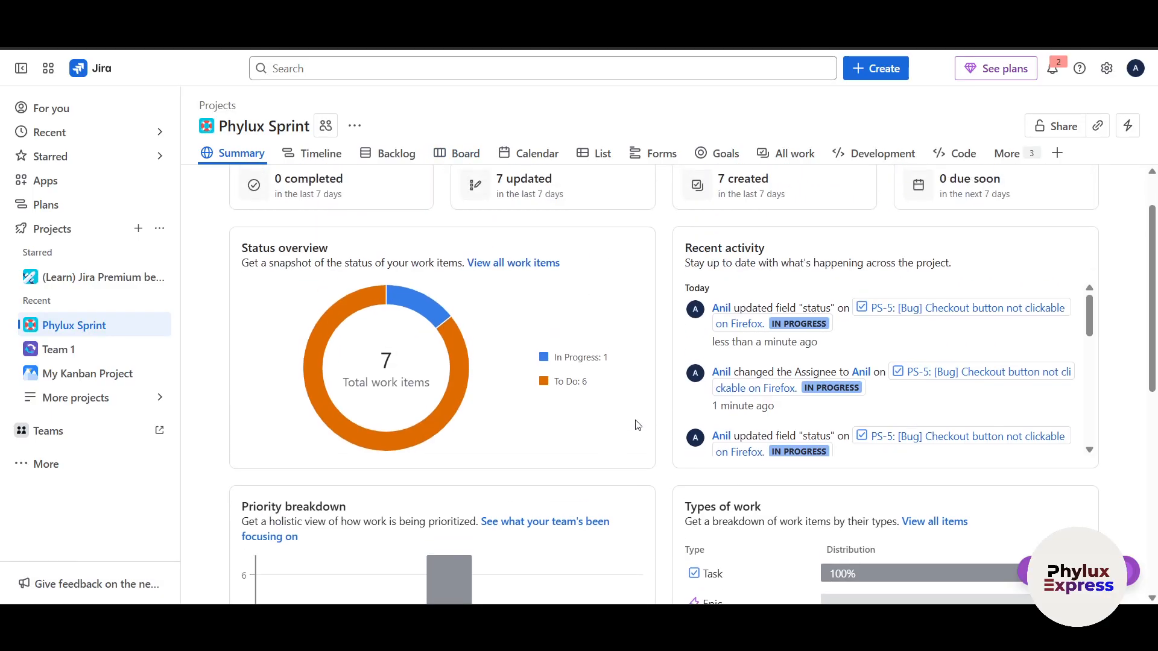
{"action": "scroll", "coordinate": [603, 471], "scroll_direction": "down", "scroll_amount": 3}
{"action": "scroll", "coordinate": [599, 466], "scroll_direction": "down", "scroll_amount": 5}
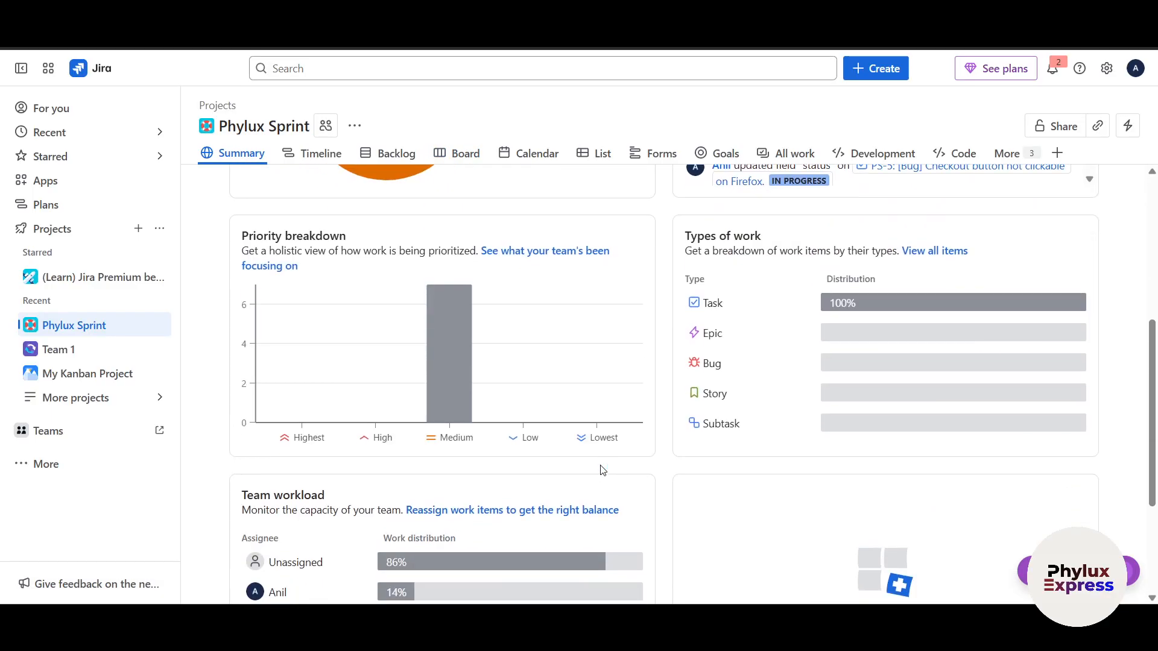
{"action": "scroll", "coordinate": [599, 466], "scroll_direction": "up", "scroll_amount": 2}
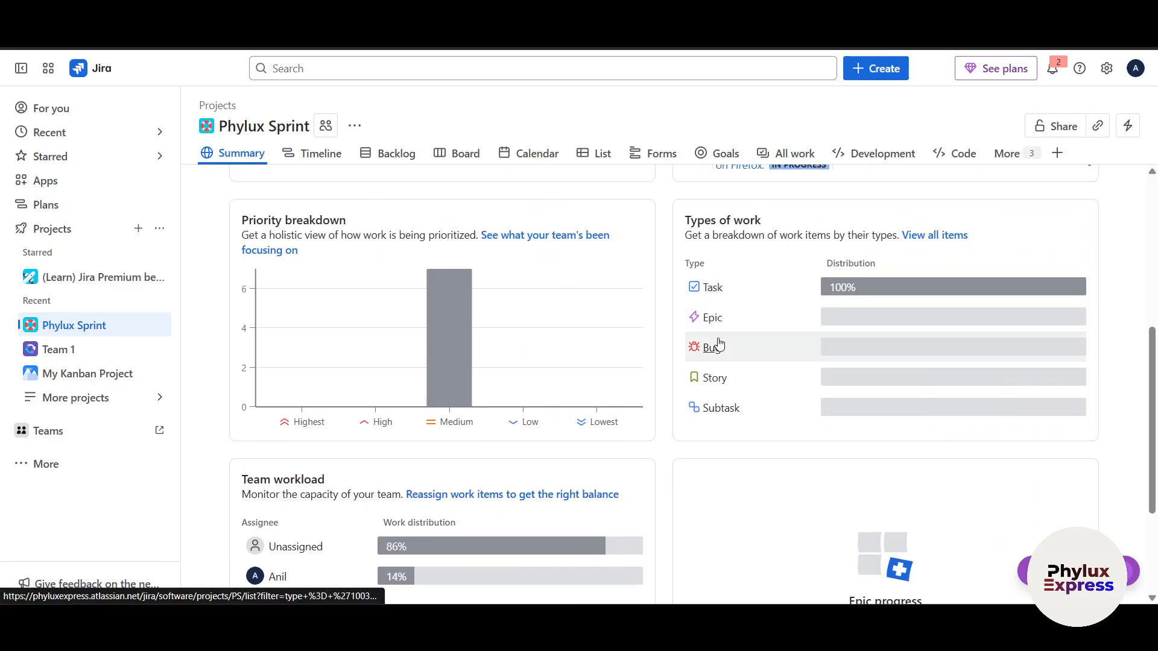
{"action": "scroll", "coordinate": [721, 458], "scroll_direction": "down", "scroll_amount": 3}
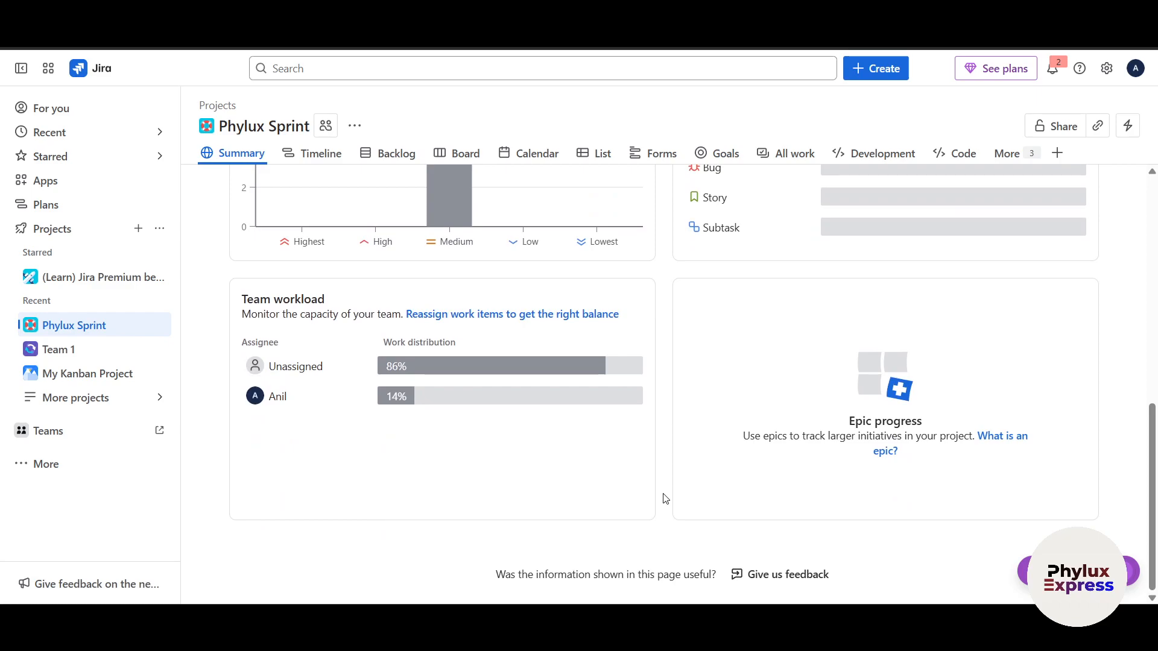
{"action": "scroll", "coordinate": [665, 499], "scroll_direction": "up", "scroll_amount": 2}
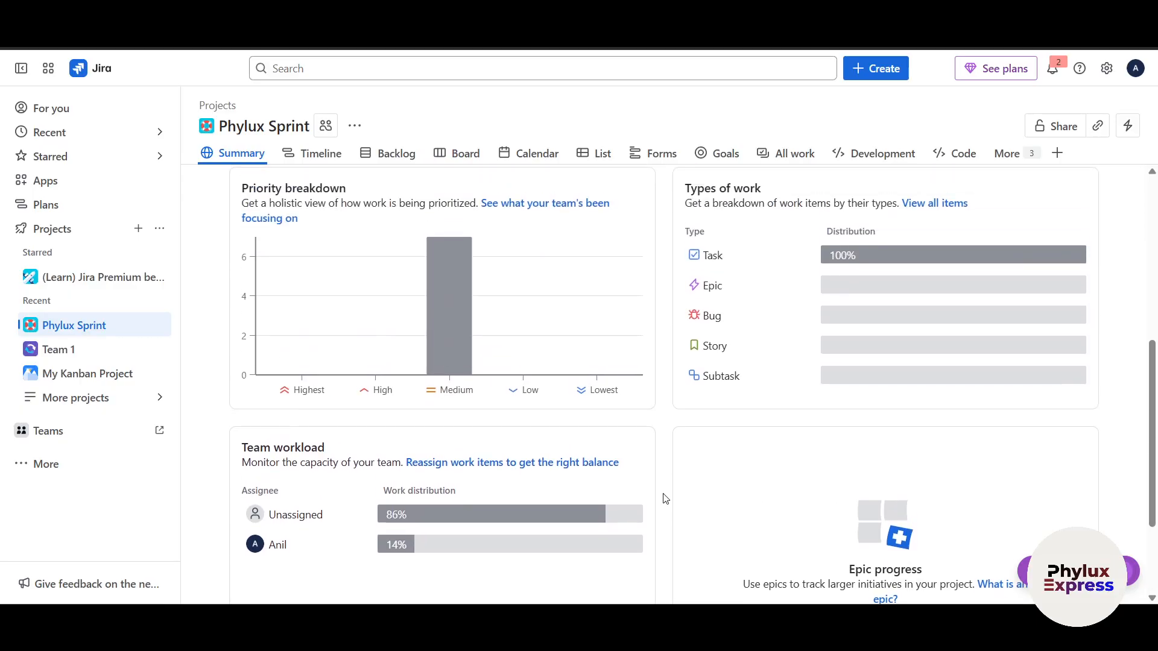
{"action": "scroll", "coordinate": [665, 498], "scroll_direction": "up", "scroll_amount": 4}
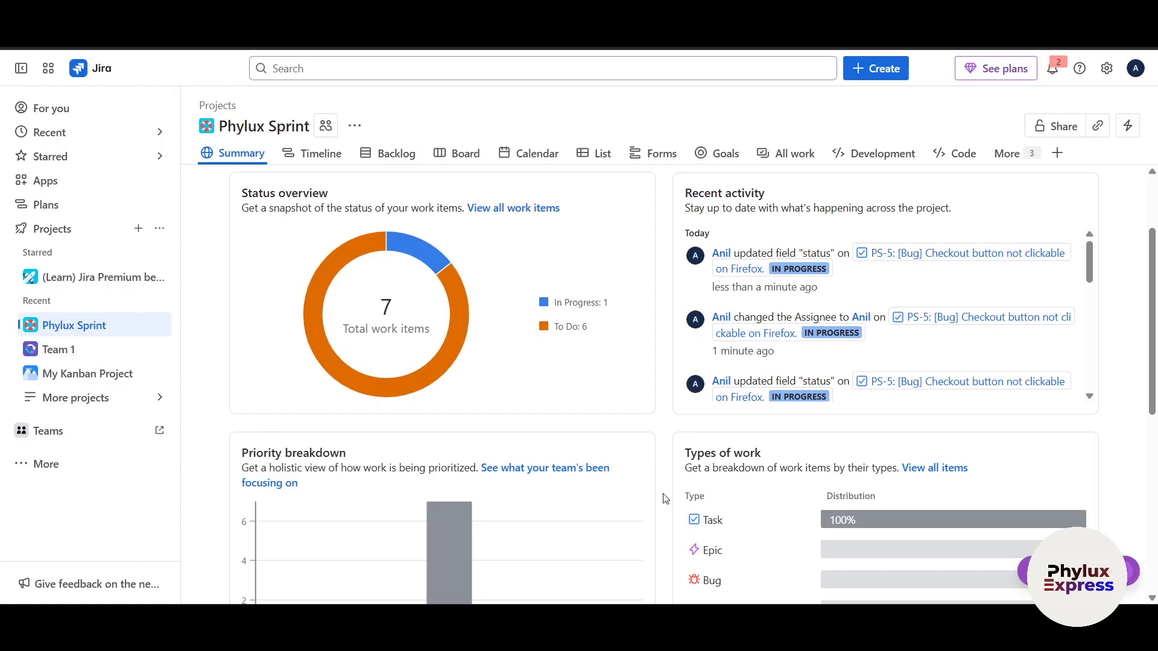
{"action": "scroll", "coordinate": [665, 498], "scroll_direction": "up", "scroll_amount": 2}
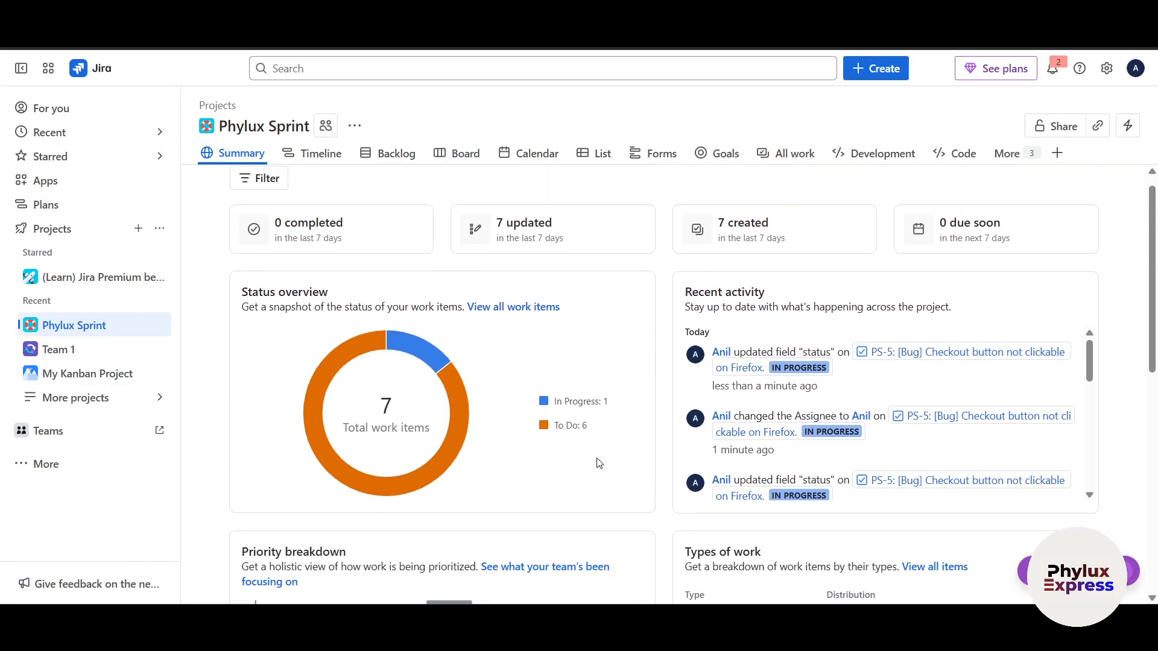
Return to the board and check the completion options for PS Sprint 1 without completing the sprint
{"action": "left_click", "coordinate": [463, 162]}
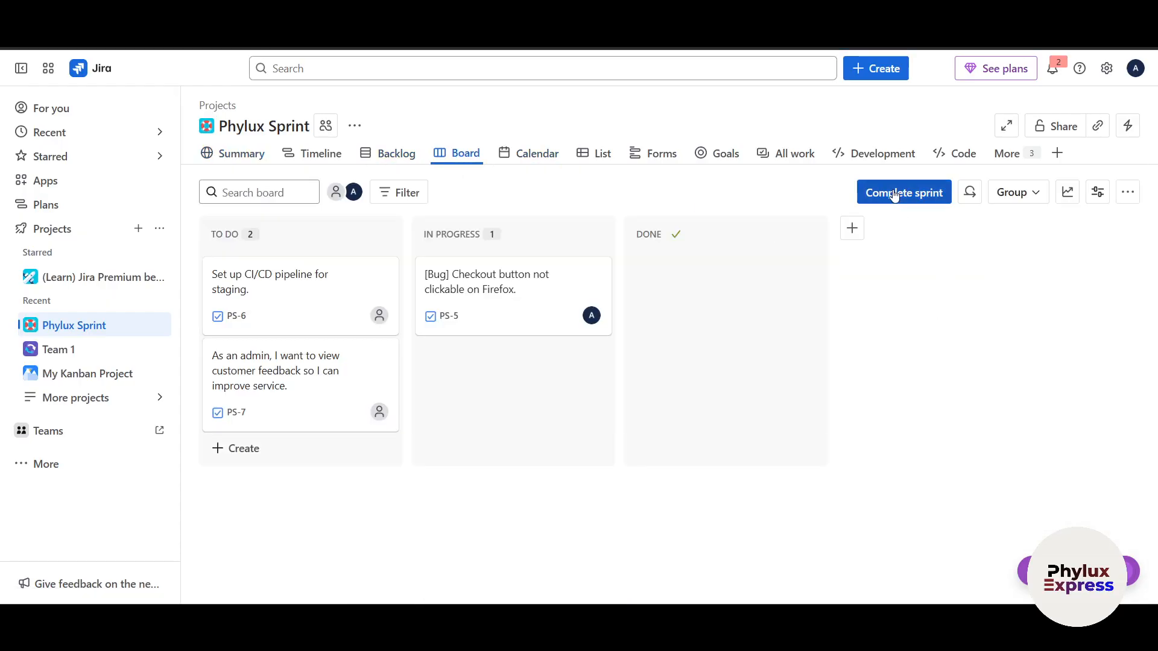
{"action": "left_click", "coordinate": [894, 193]}
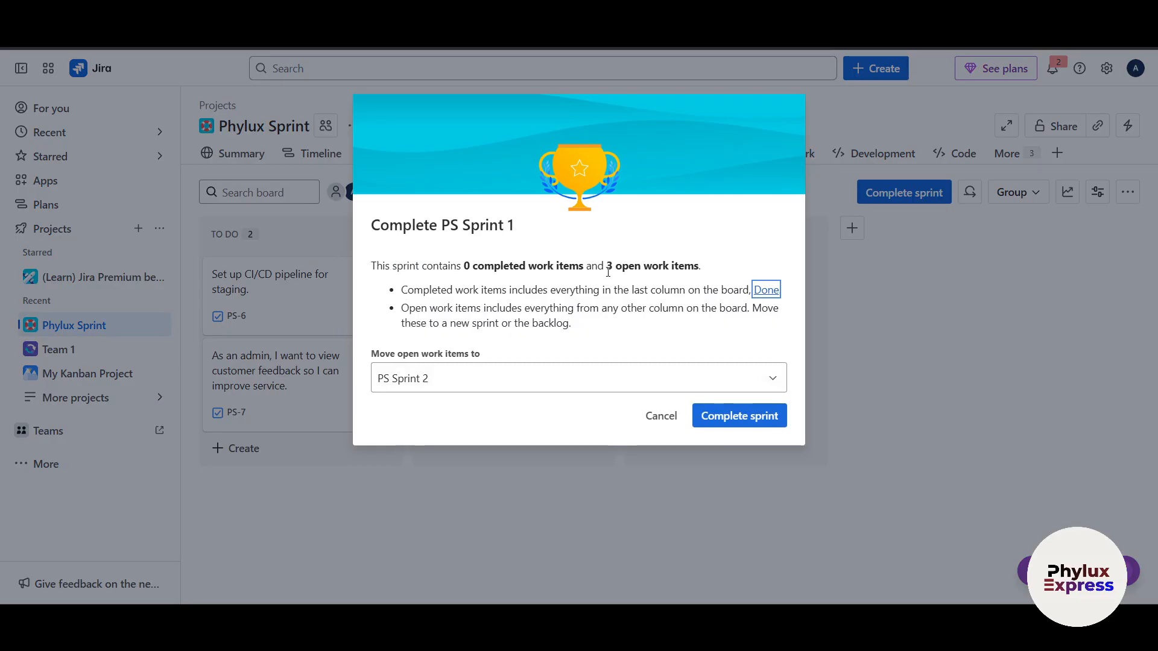
{"action": "left_click", "coordinate": [662, 416]}
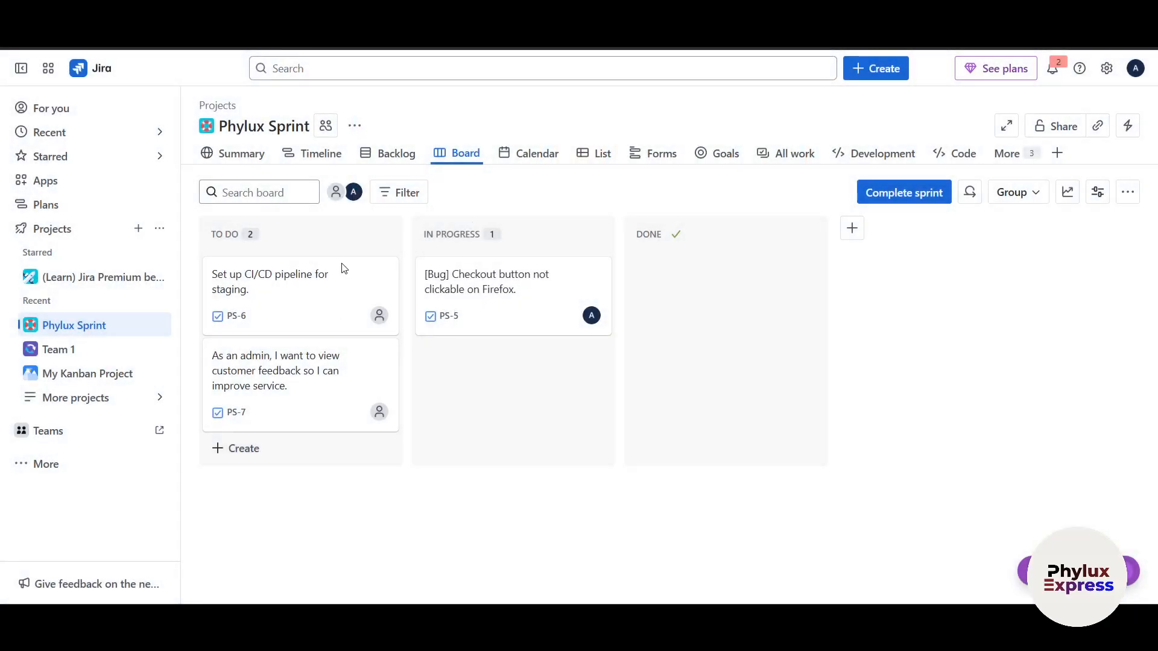
Move work items PS-5, PS-6 and PS-7 to Done on the board and complete PS Sprint 1
{"action": "left_click", "coordinate": [508, 289]}
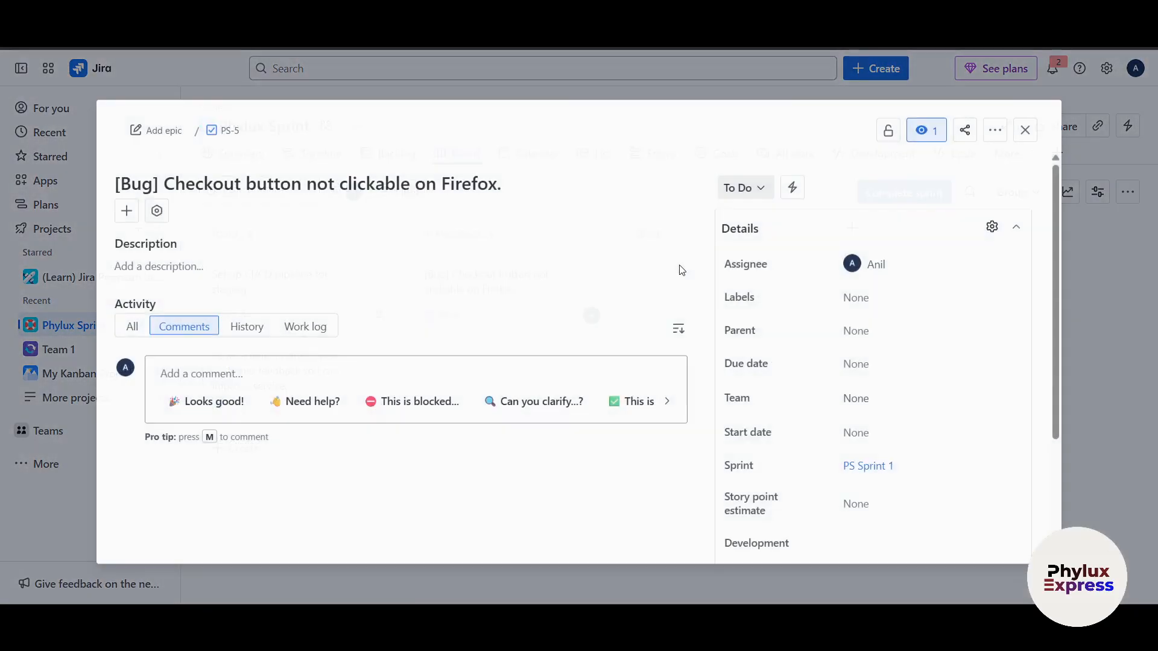
{"action": "left_click", "coordinate": [1025, 130]}
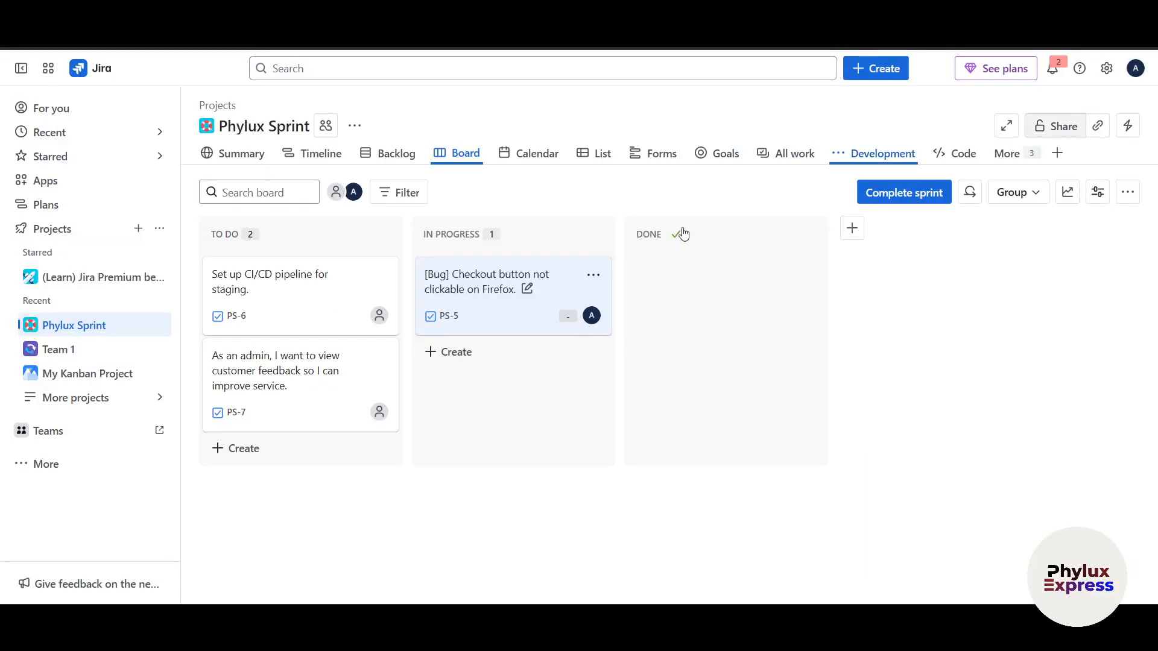
{"action": "left_click_drag", "start_coordinate": [480, 284], "coordinate": [645, 280]}
{"action": "left_click_drag", "start_coordinate": [259, 276], "coordinate": [658, 344]}
{"action": "left_click", "coordinate": [240, 272]}
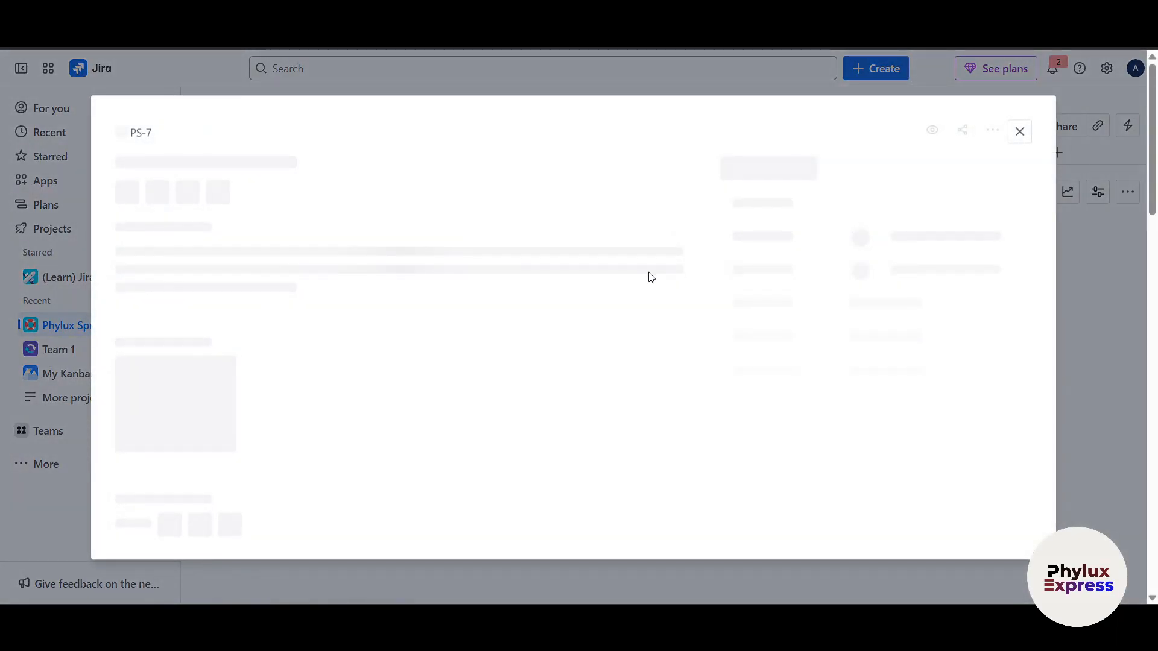
{"action": "left_click", "coordinate": [1025, 126]}
{"action": "left_click_drag", "start_coordinate": [250, 286], "coordinate": [646, 277]}
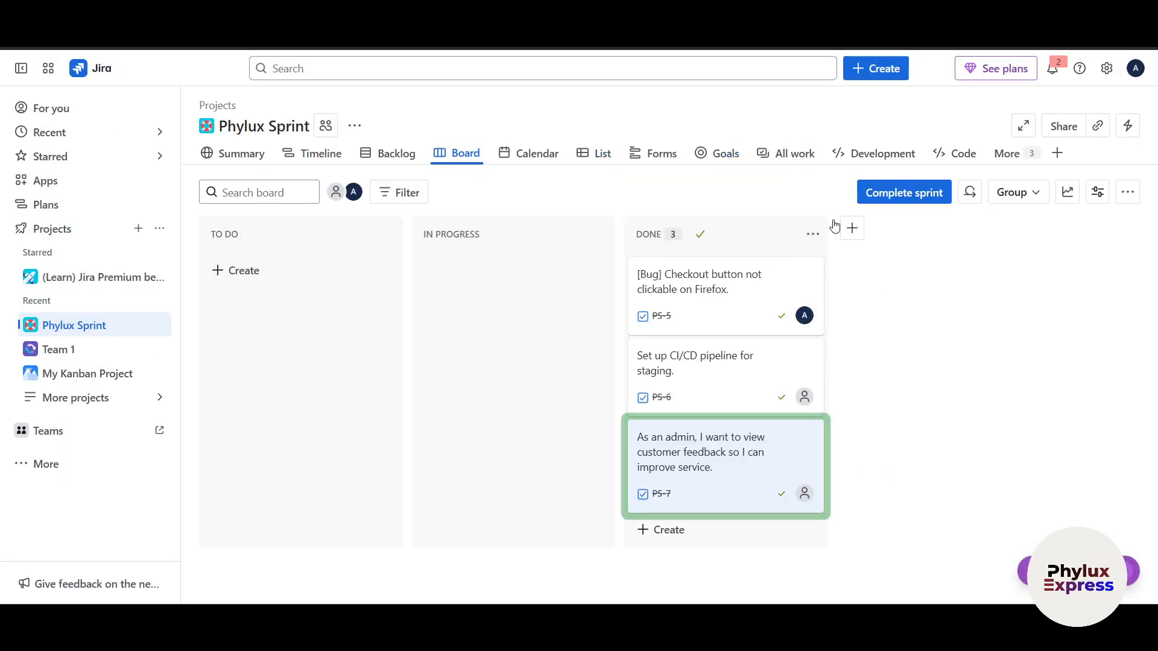
{"action": "left_click", "coordinate": [926, 193]}
{"action": "left_click", "coordinate": [726, 308]}
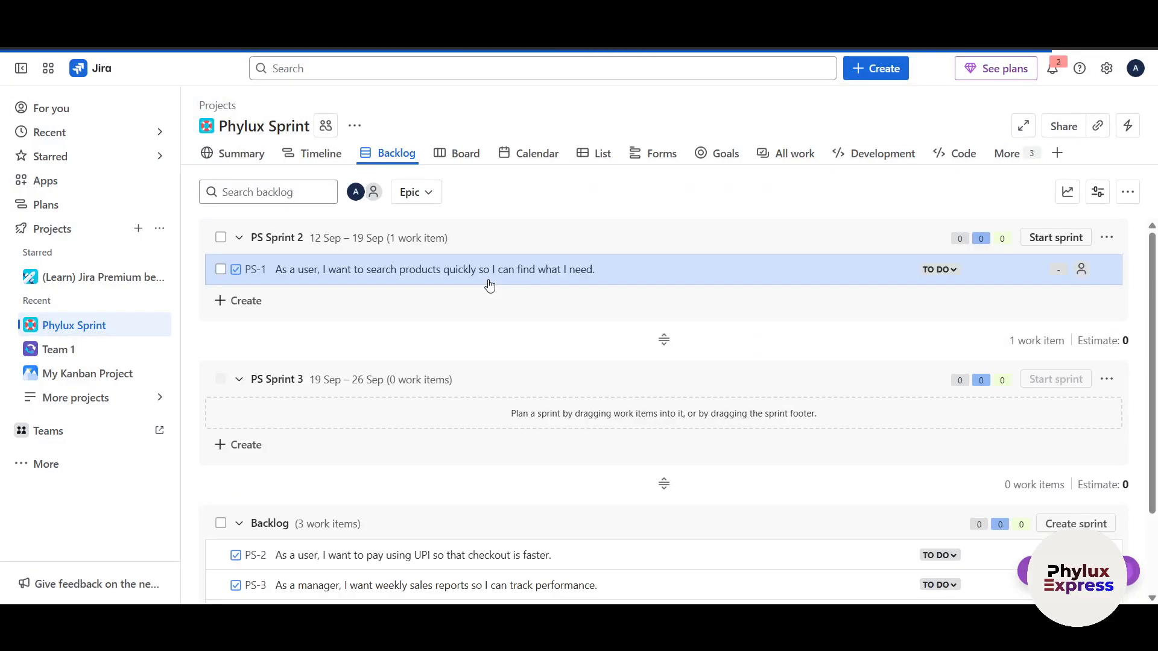
Look over the remaining sprints in the backlog and start PS Sprint 2
{"action": "scroll", "coordinate": [514, 414], "scroll_direction": "down", "scroll_amount": 2}
{"action": "scroll", "coordinate": [517, 415], "scroll_direction": "up", "scroll_amount": 2}
{"action": "scroll", "coordinate": [516, 414], "scroll_direction": "down", "scroll_amount": 2}
{"action": "scroll", "coordinate": [482, 386], "scroll_direction": "up", "scroll_amount": 2}
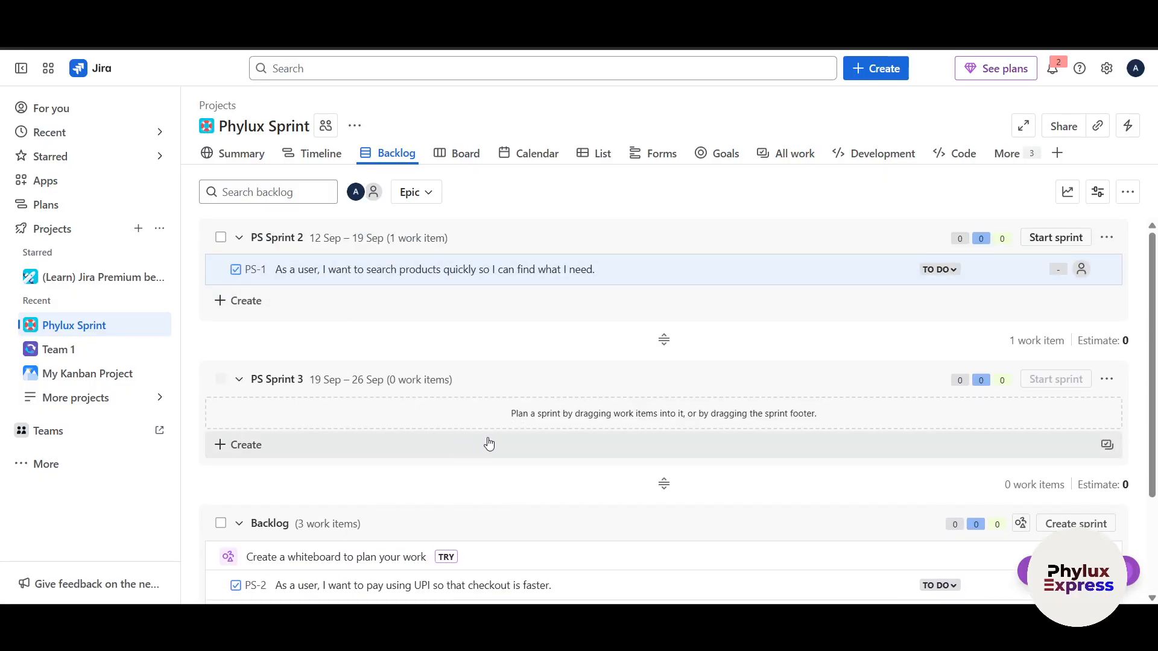
{"action": "left_click", "coordinate": [1046, 240]}
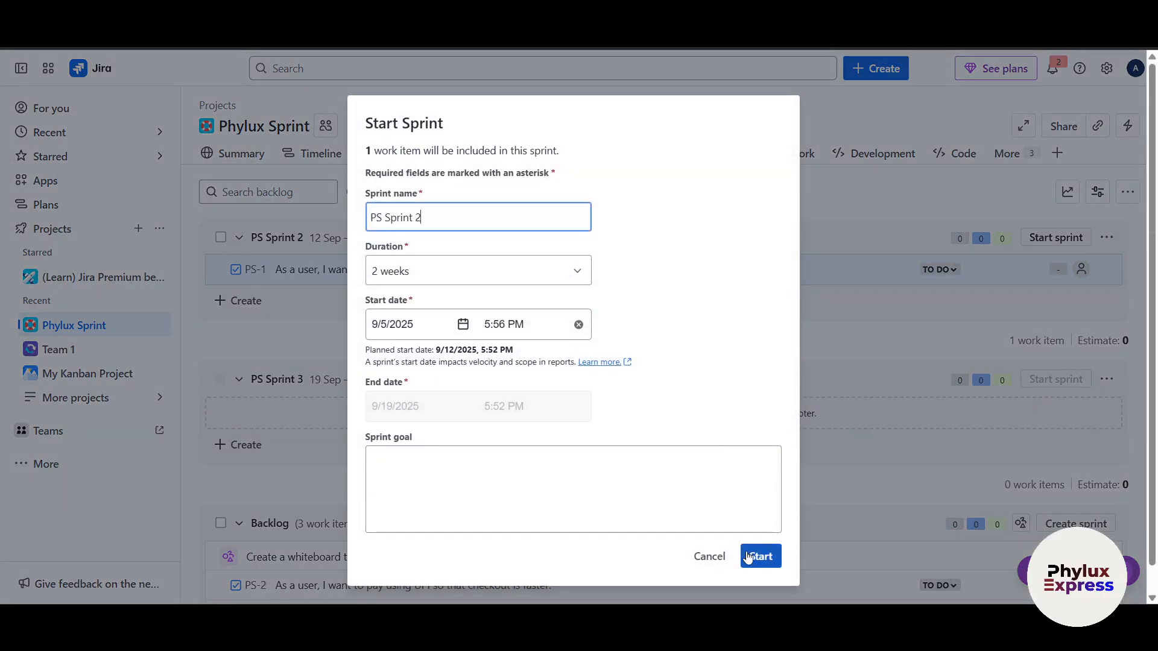
{"action": "left_click", "coordinate": [748, 556]}
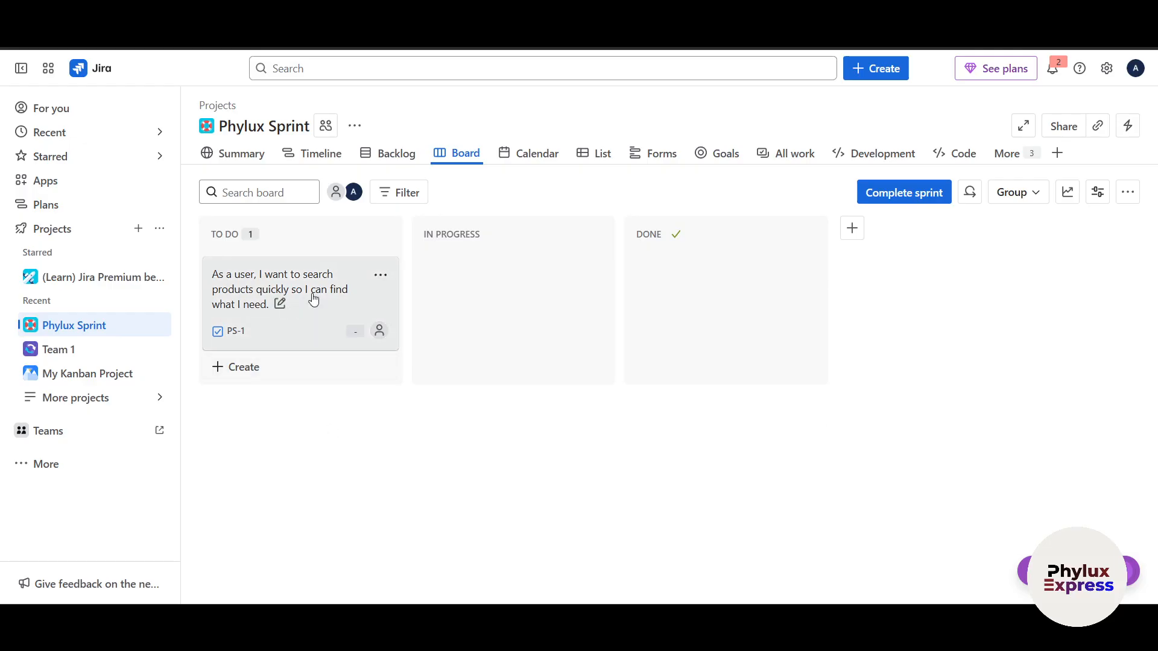
Complete PS Sprint 2, moving its open work item to PS Sprint 3
{"action": "left_click", "coordinate": [916, 191]}
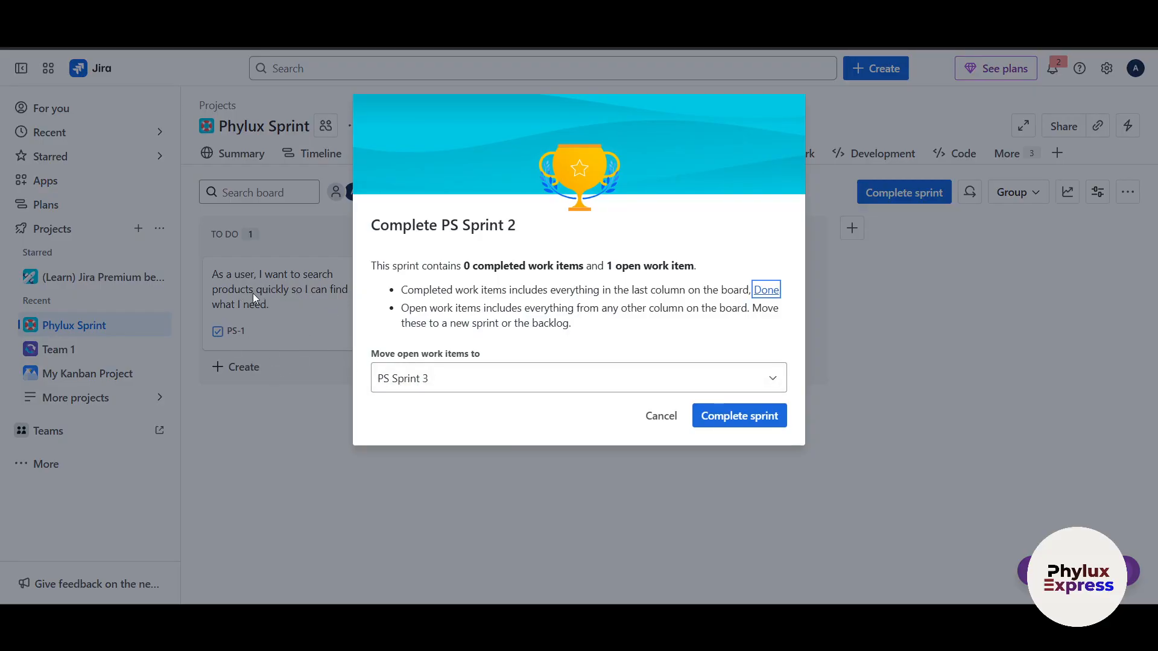
{"action": "left_click", "coordinate": [717, 414]}
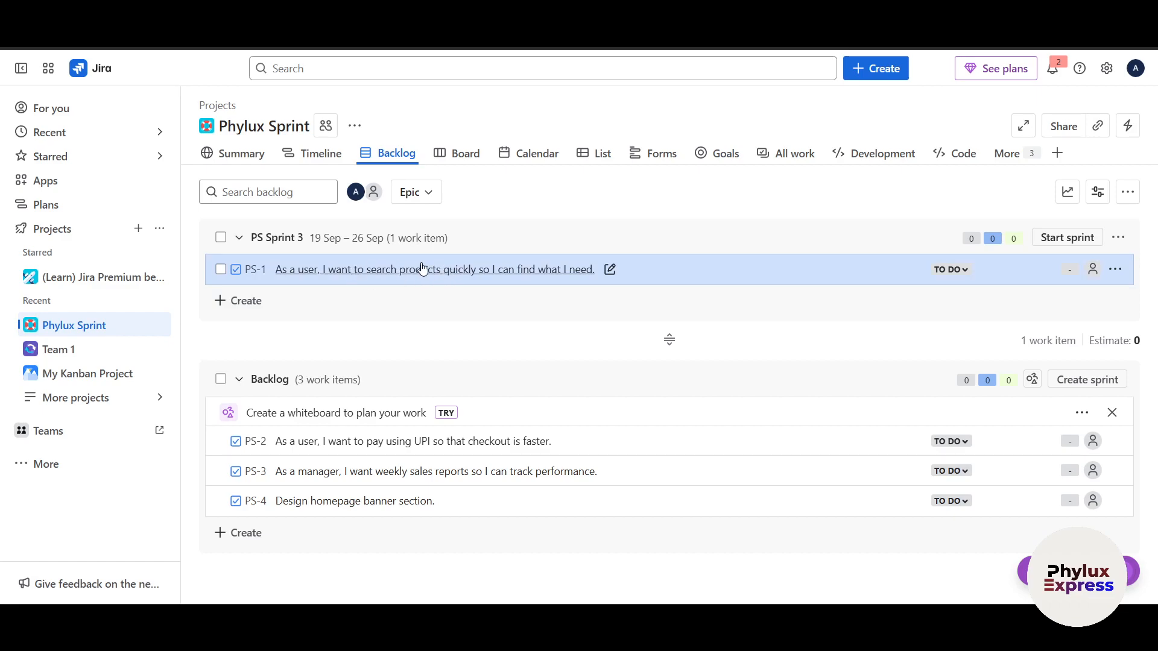
Open the start settings for PS Sprint 3 from the backlog
{"action": "left_click", "coordinate": [1073, 238]}
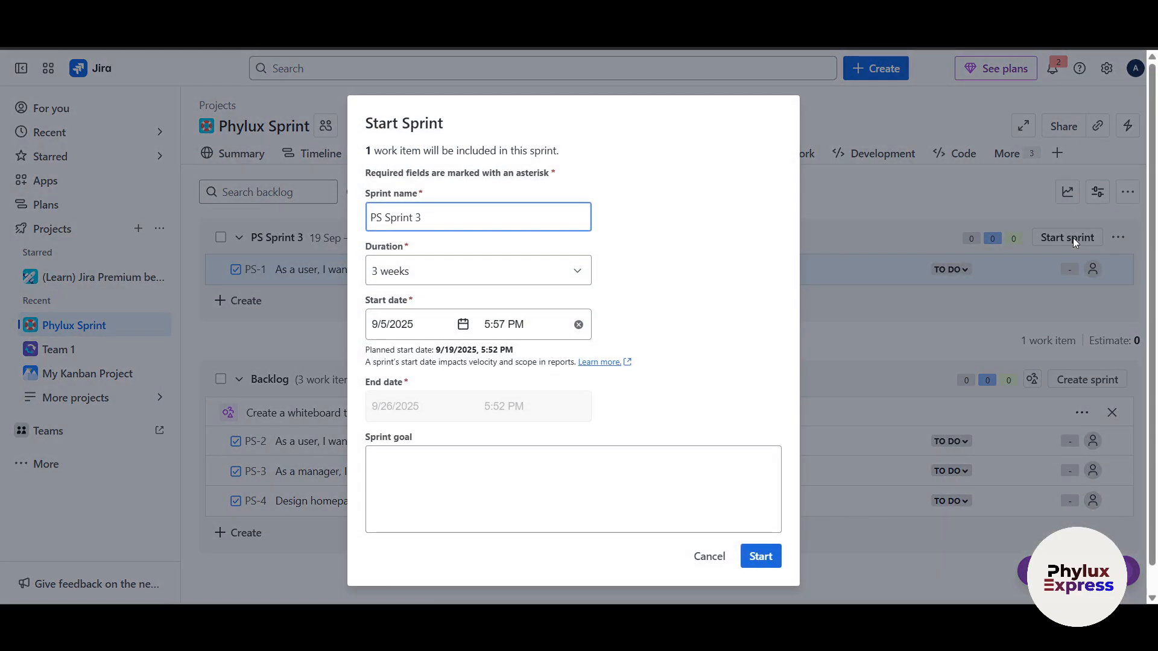